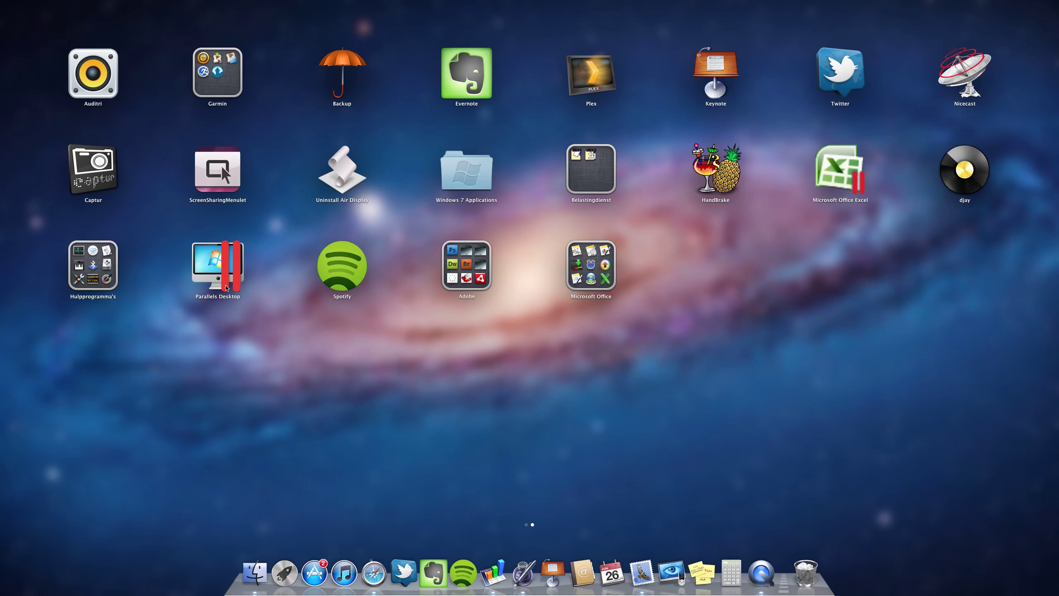
Launch Parallels Desktop, start the Windows 7 virtual machine and switch it to Coherence mode.
click(226, 287)
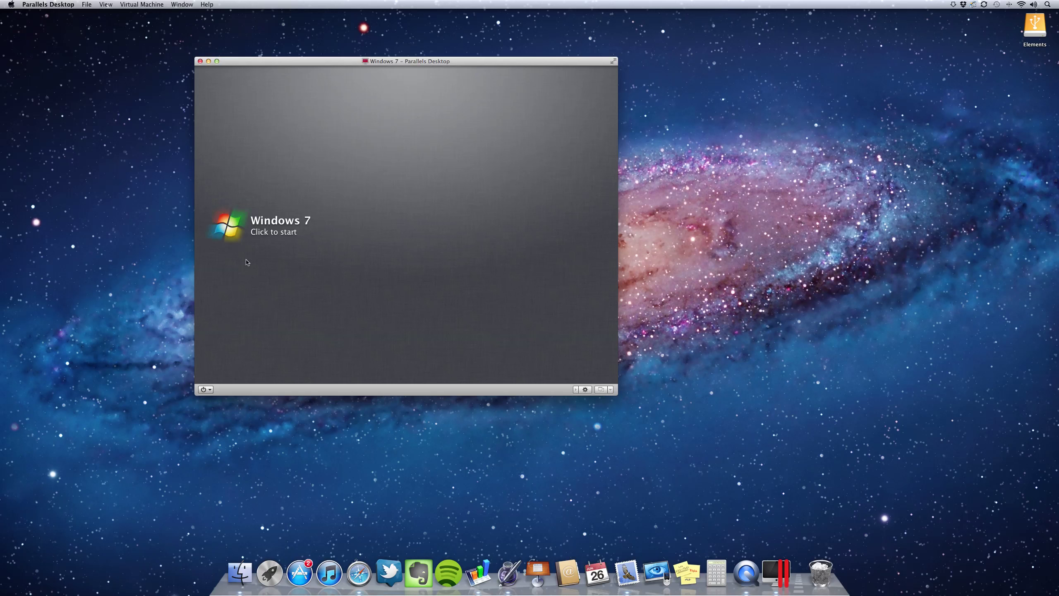
click(235, 236)
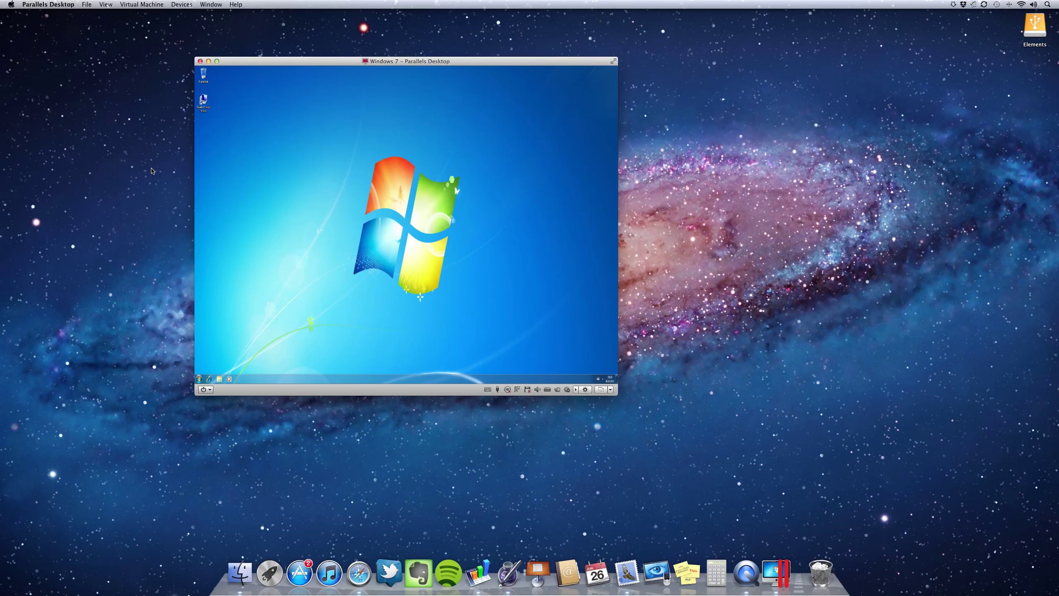
key(ctrl+super+c)
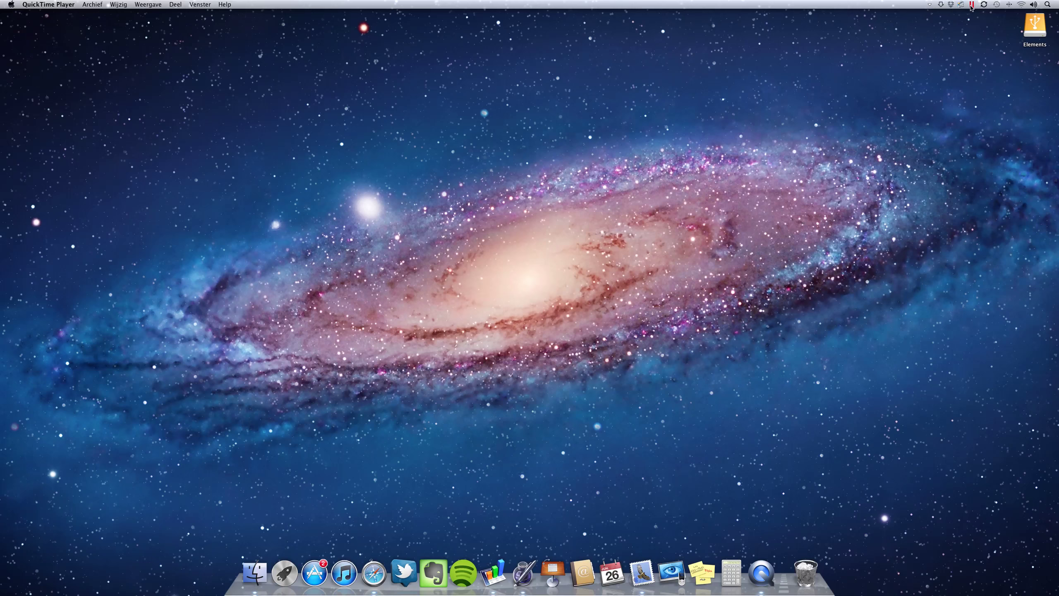
Connect the Mac to the Ziggo2E0A0 Wi-Fi network.
click(1021, 5)
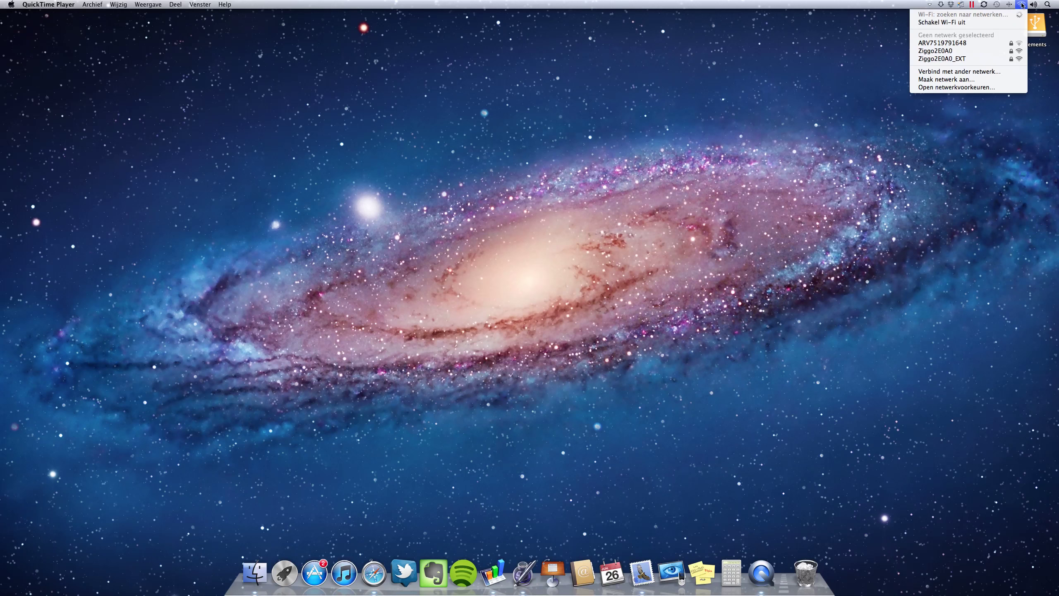
click(1021, 5)
click(1021, 5)
click(985, 52)
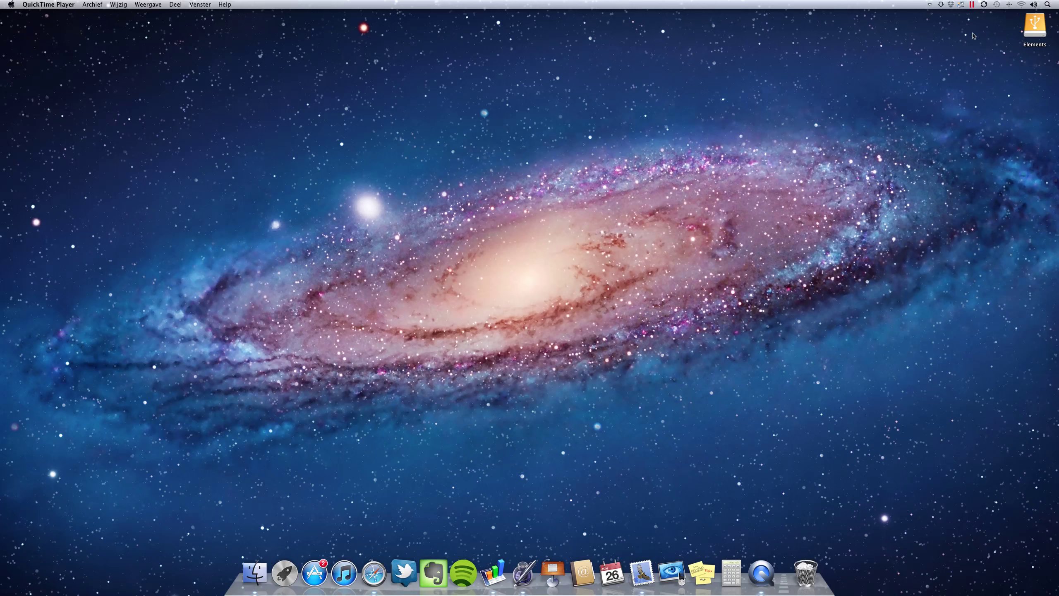
Browse the Microsoft Office programs in the Windows 7 Start menu and check the open spaces in Mission Control.
click(972, 5)
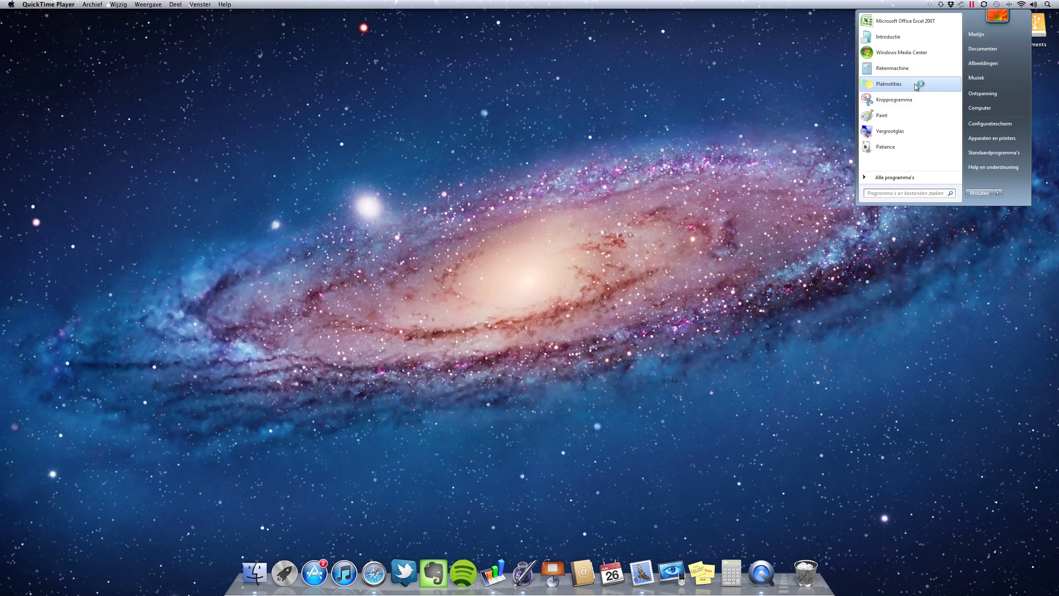
click(911, 178)
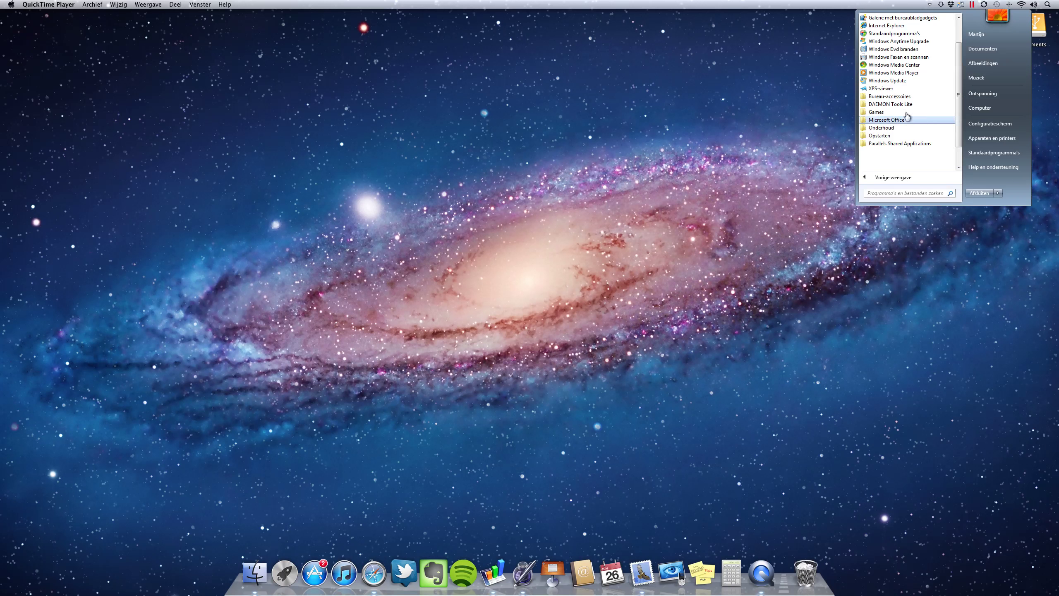
click(892, 121)
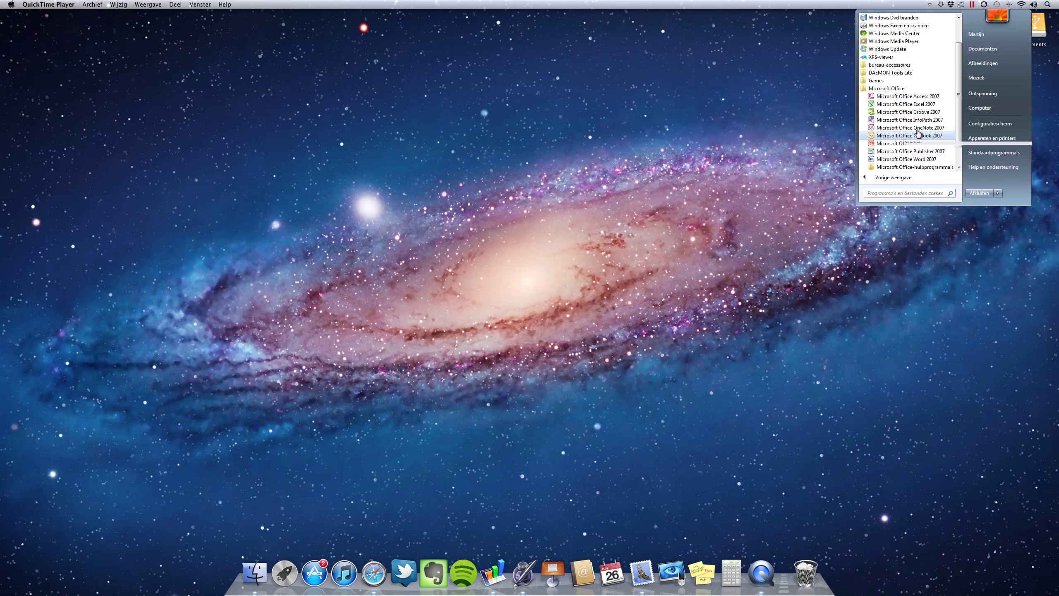
scroll(907, 131, up, 2)
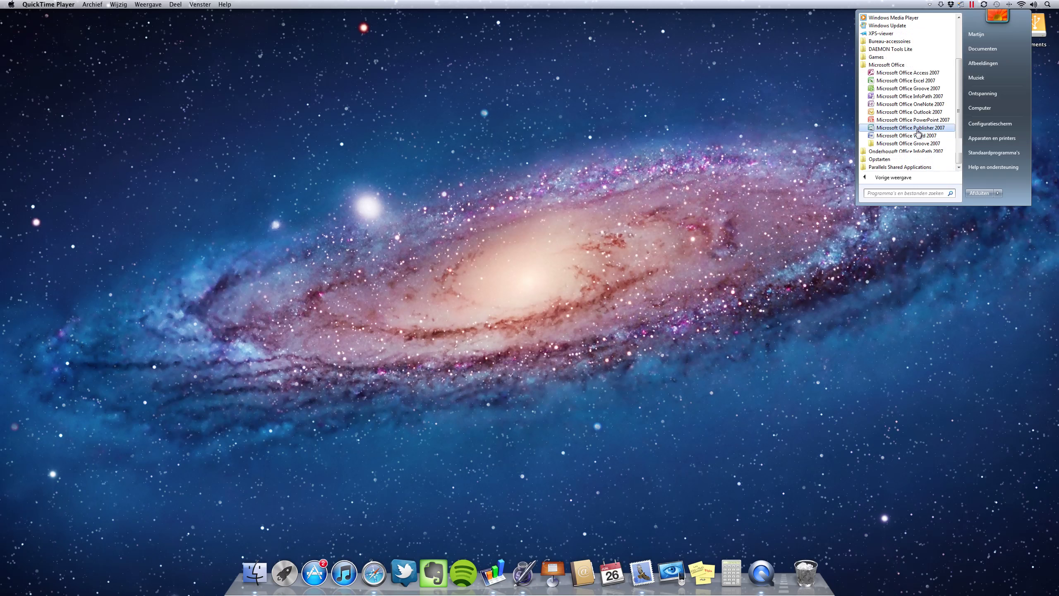
click(779, 120)
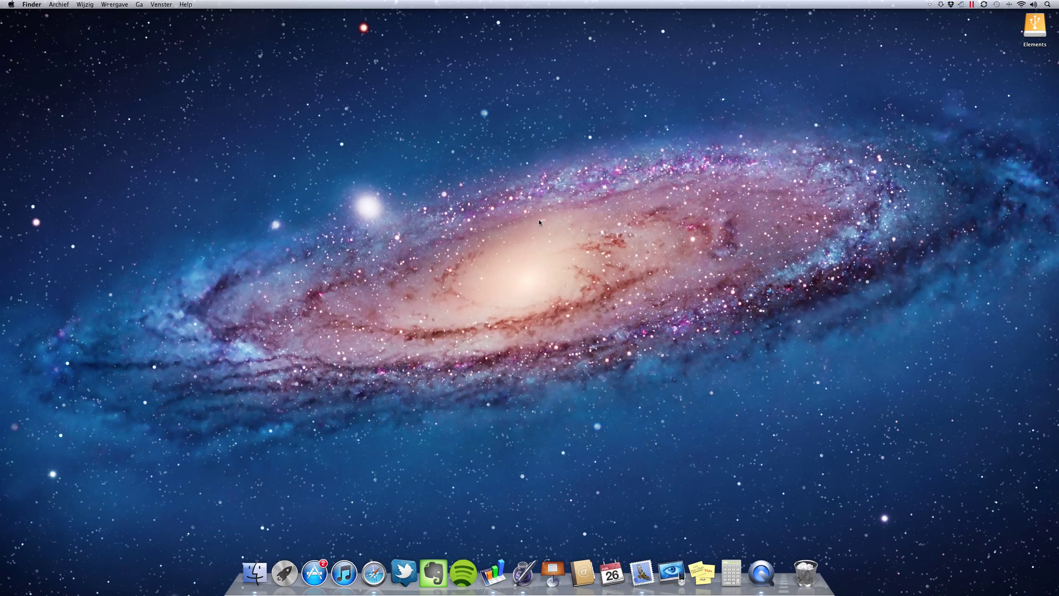
key(ctrl+Up)
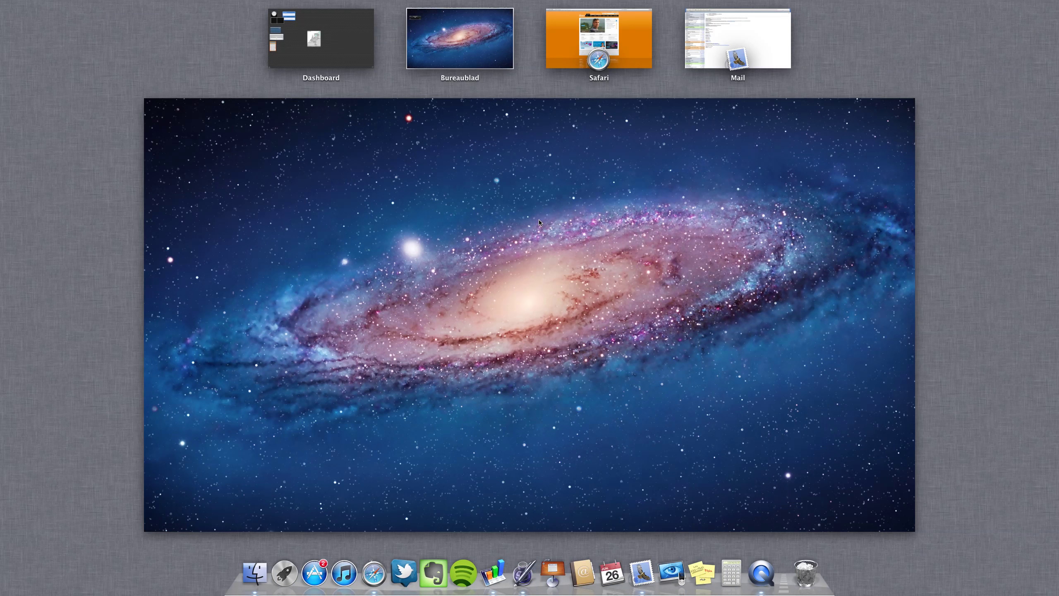
click(612, 202)
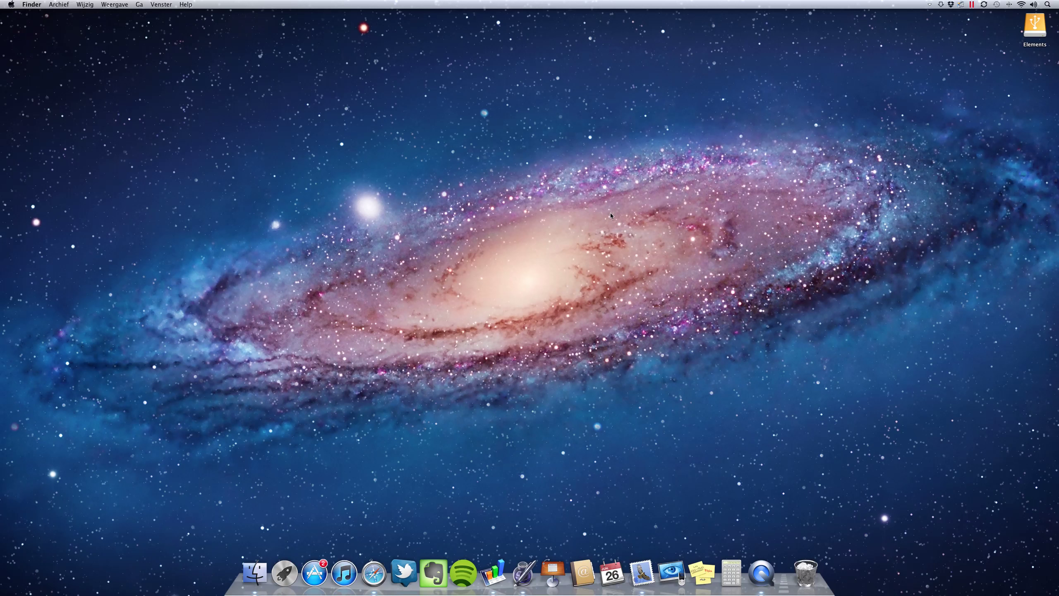
Launch the Windows version of Microsoft Office Excel and shrink its window to the upper part of the desktop.
click(284, 573)
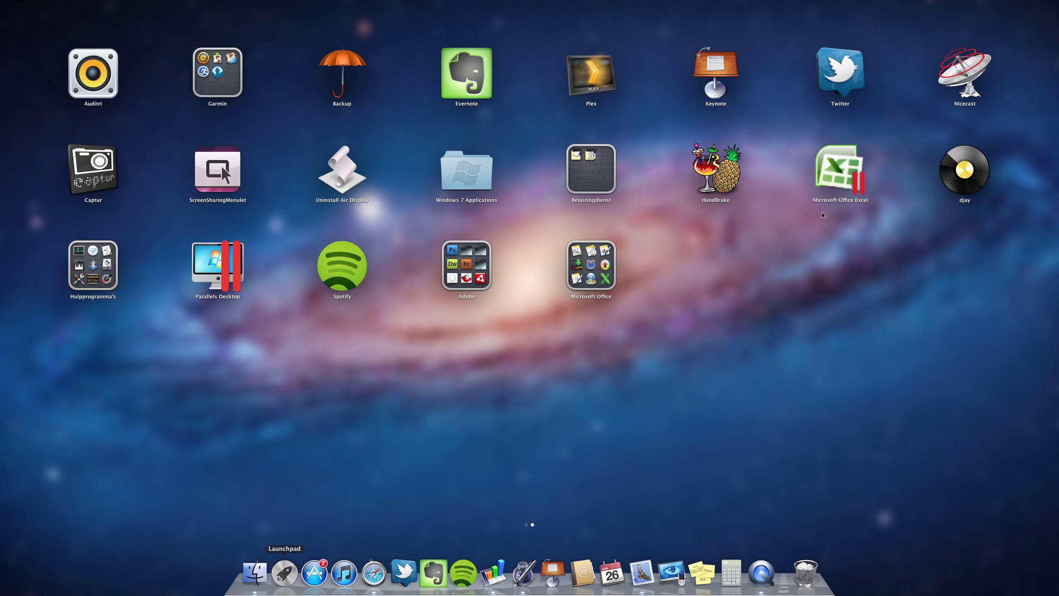
click(843, 183)
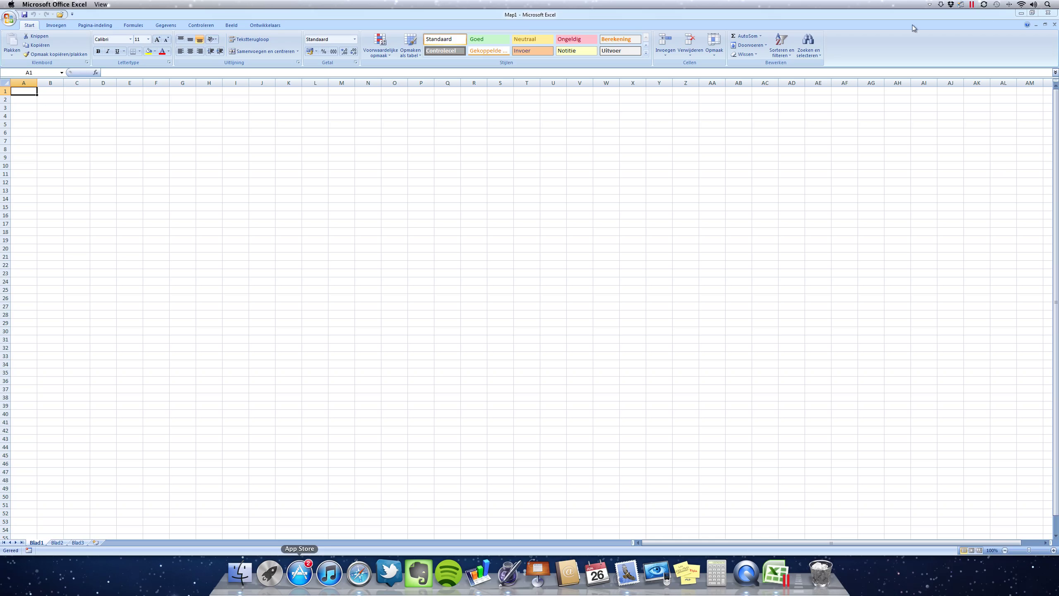
click(1032, 13)
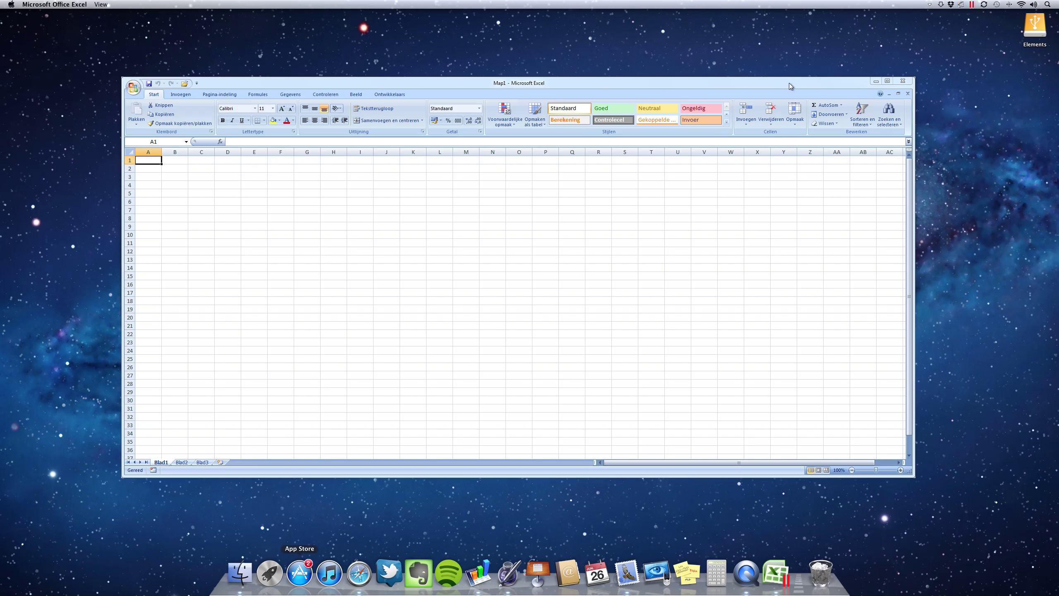
drag(789, 83, 857, 42)
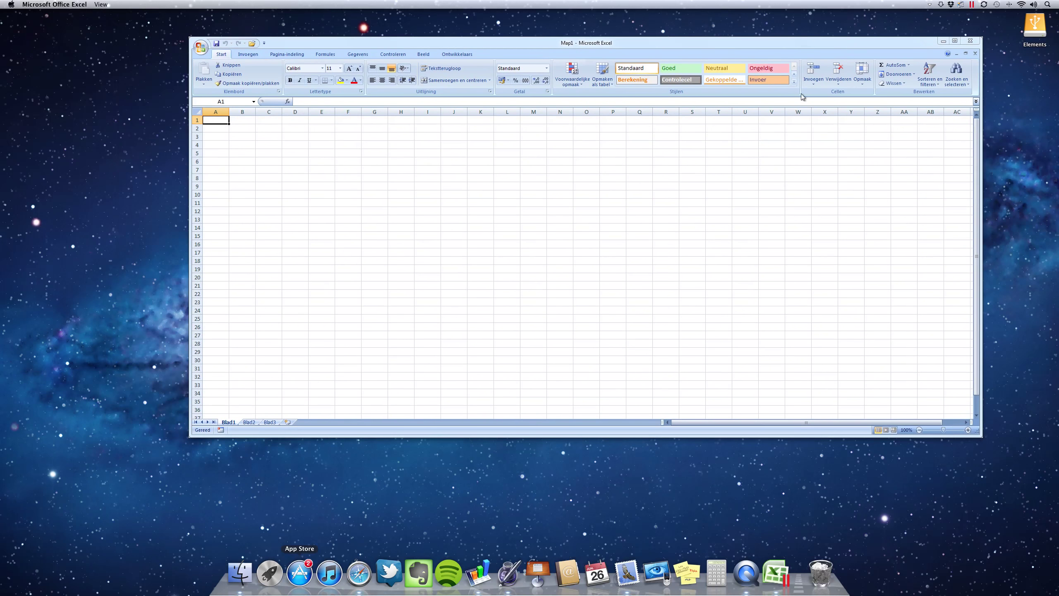
drag(981, 435, 694, 201)
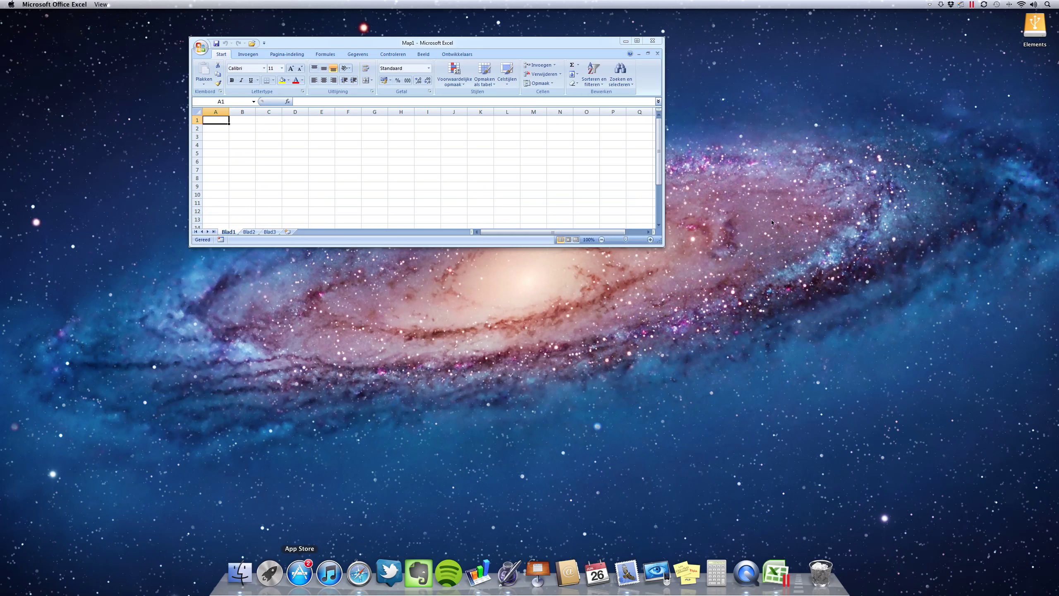
Check how the Excel window is displayed in Mission Control and return to the desktop.
key(ctrl+Up)
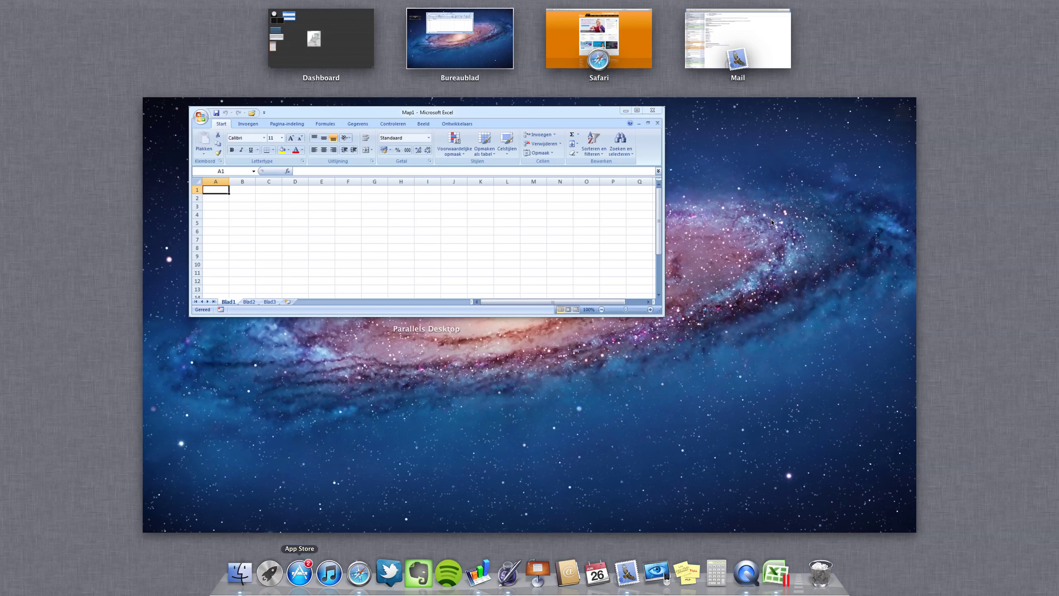
click(772, 222)
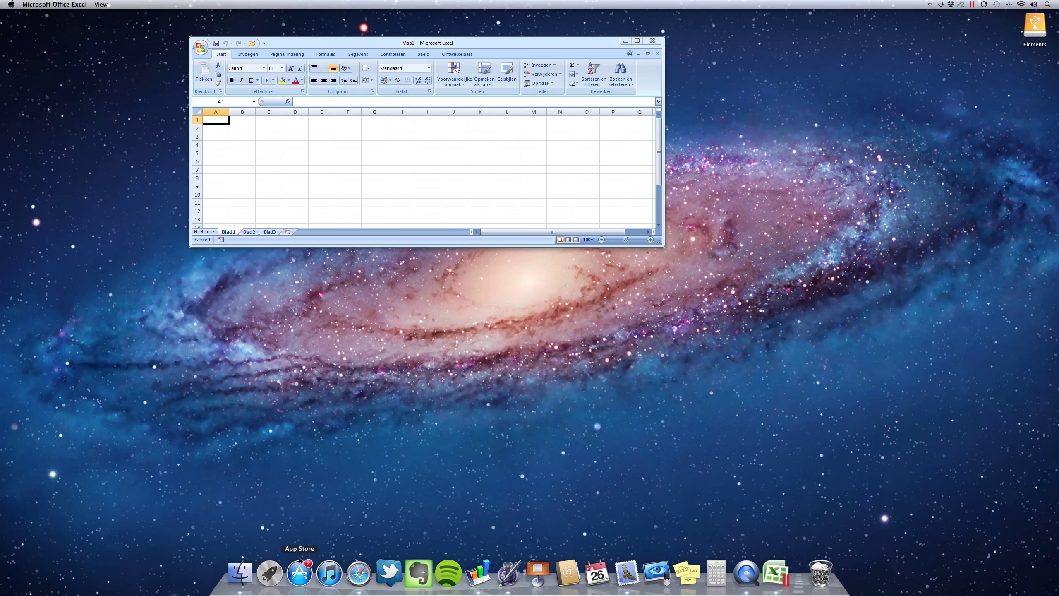
Open the Windows 7 Applications folder from Launchpad and look through the Windows programs it contains.
click(277, 582)
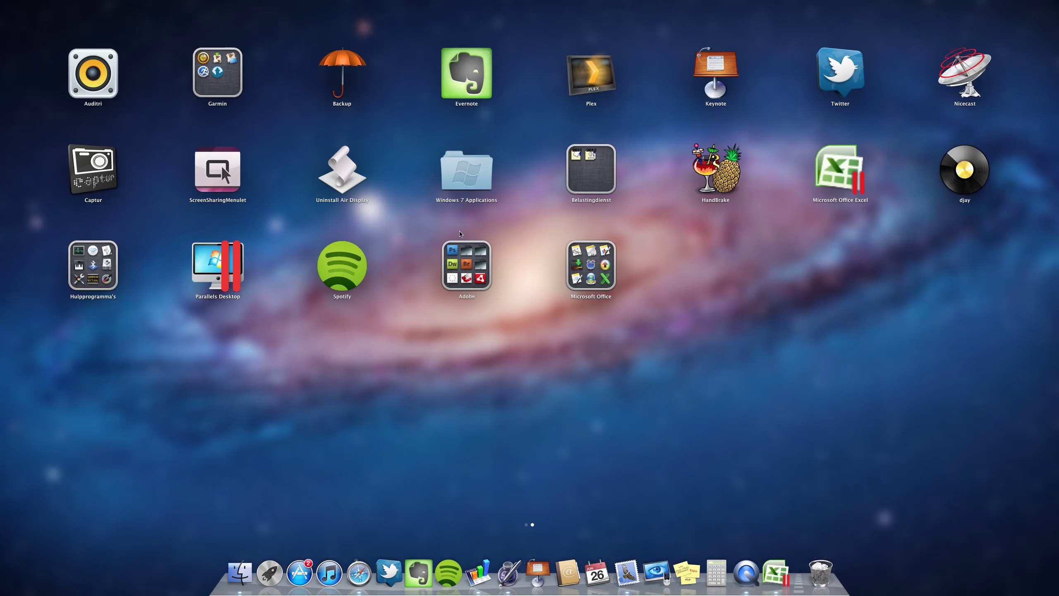
click(464, 178)
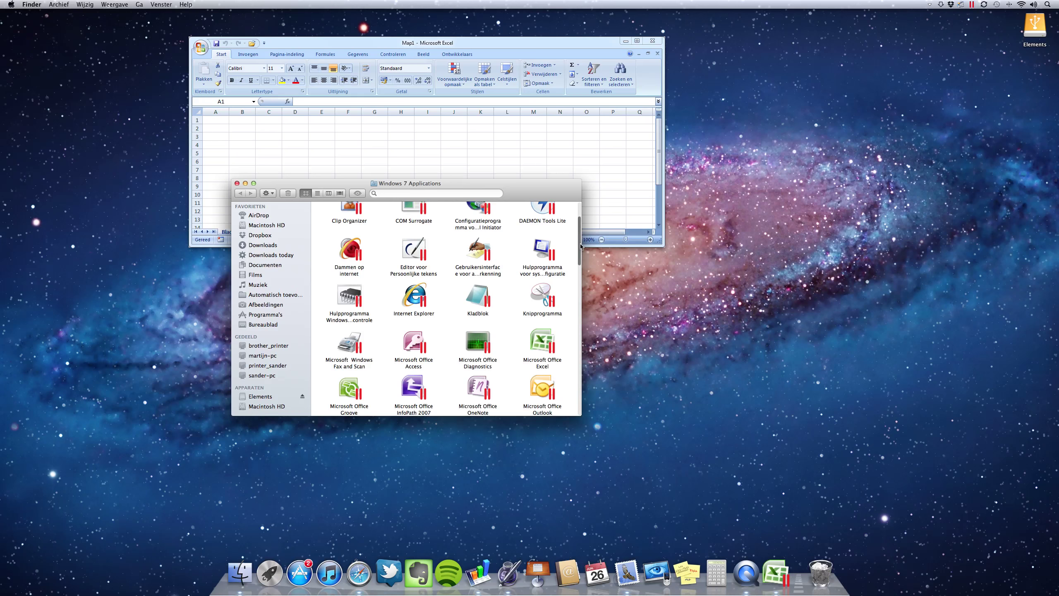
scroll(581, 246, up, 5)
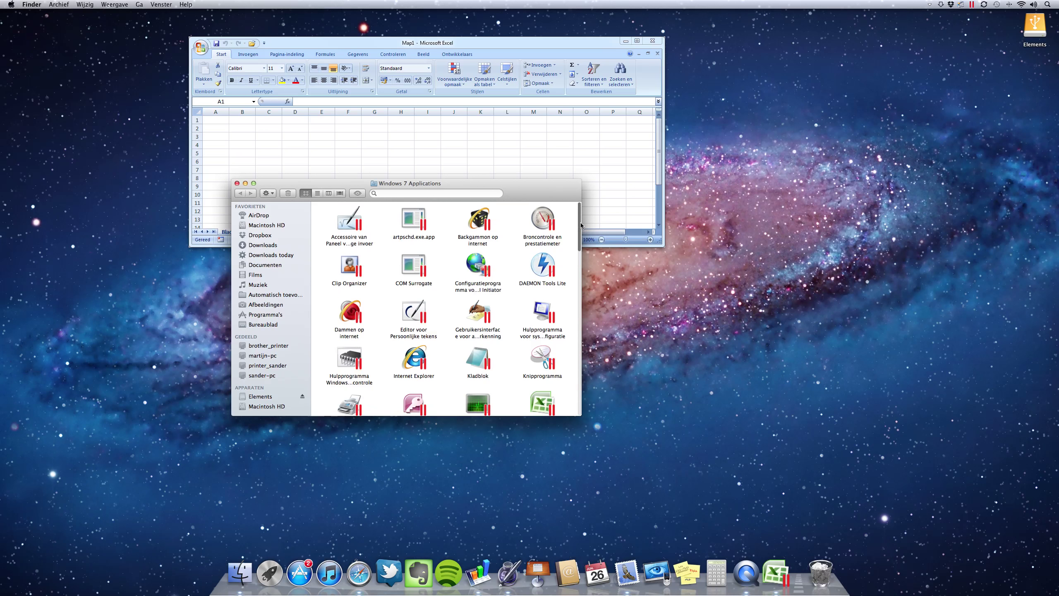
drag(581, 226, 565, 394)
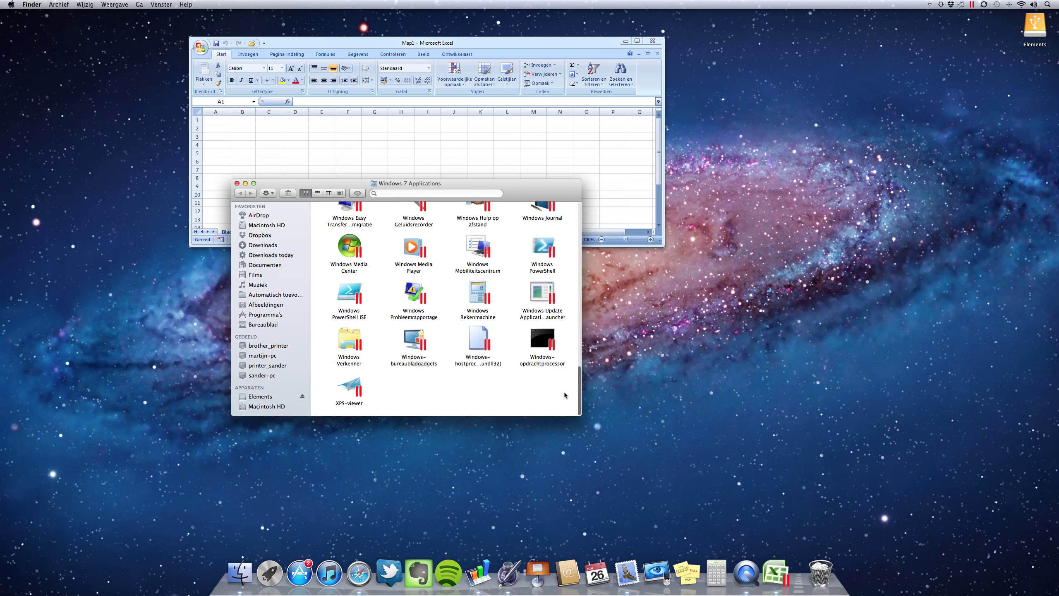
scroll(565, 395, up, 1)
scroll(566, 391, up, 5)
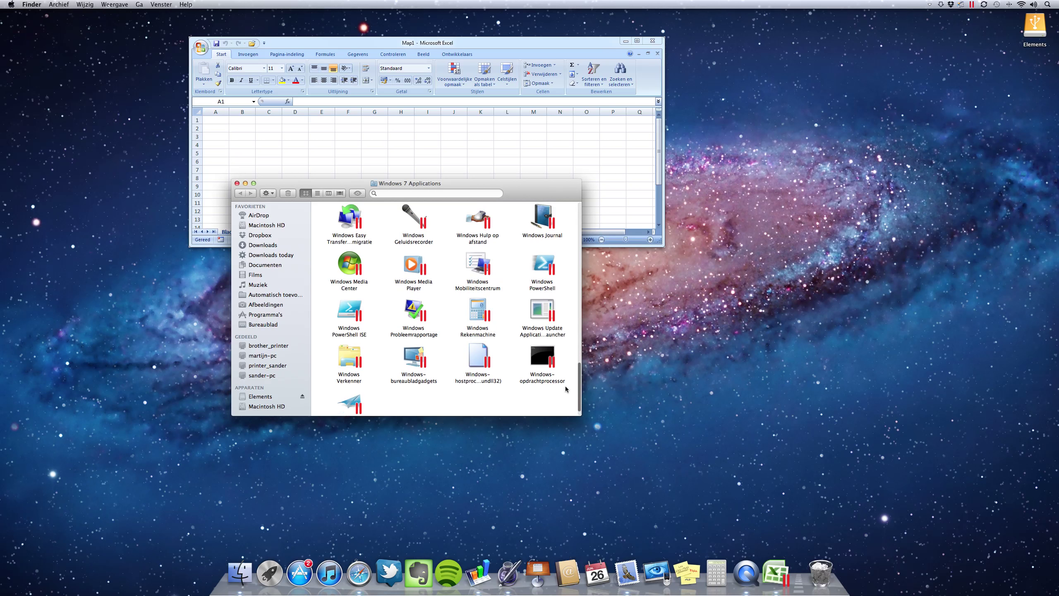
scroll(567, 369, up, 15)
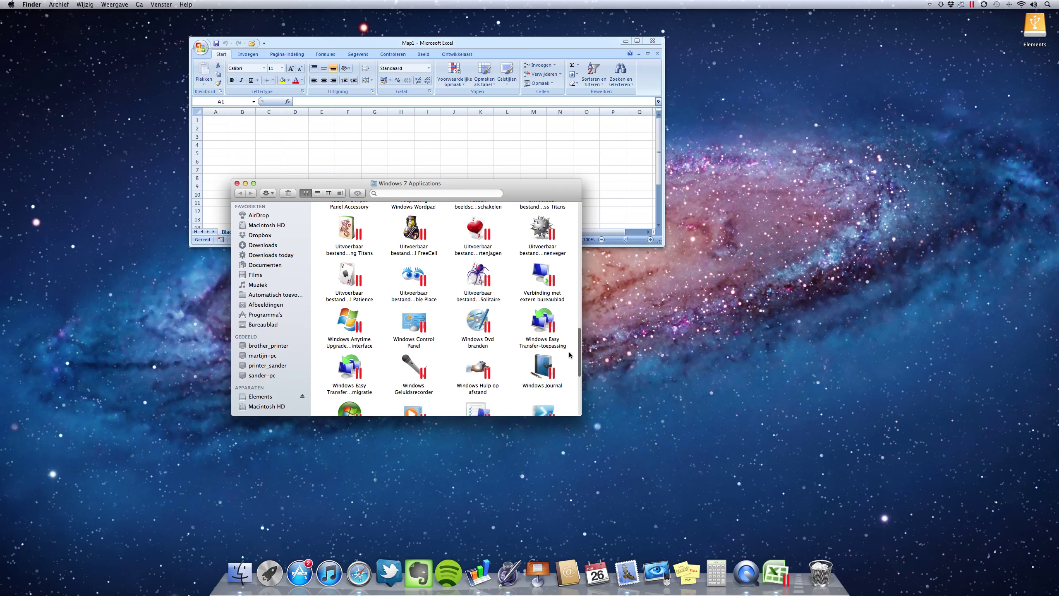
scroll(569, 331, up, 20)
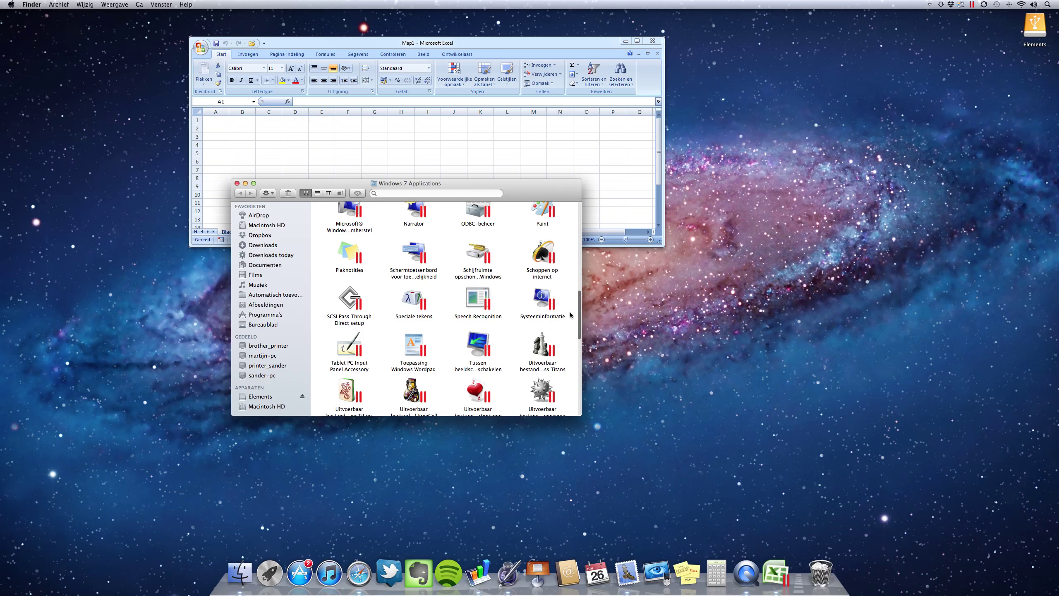
scroll(570, 279, up, 8)
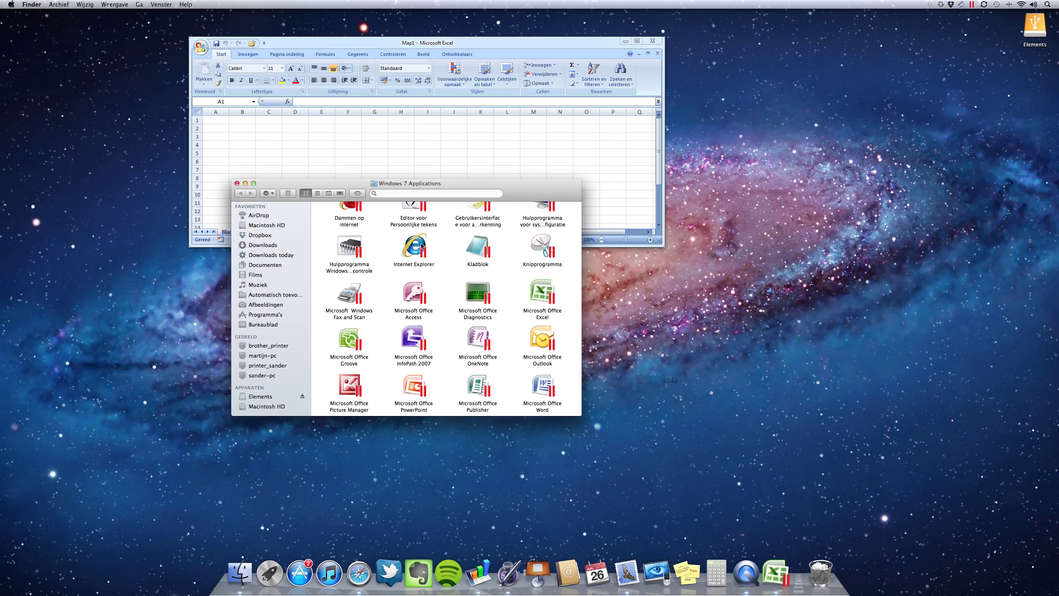
Launch Internet Explorer from the Windows 7 Applications folder, move its window beside Excel and dismiss the Internet Explorer 8 setup dialog.
double_click(421, 247)
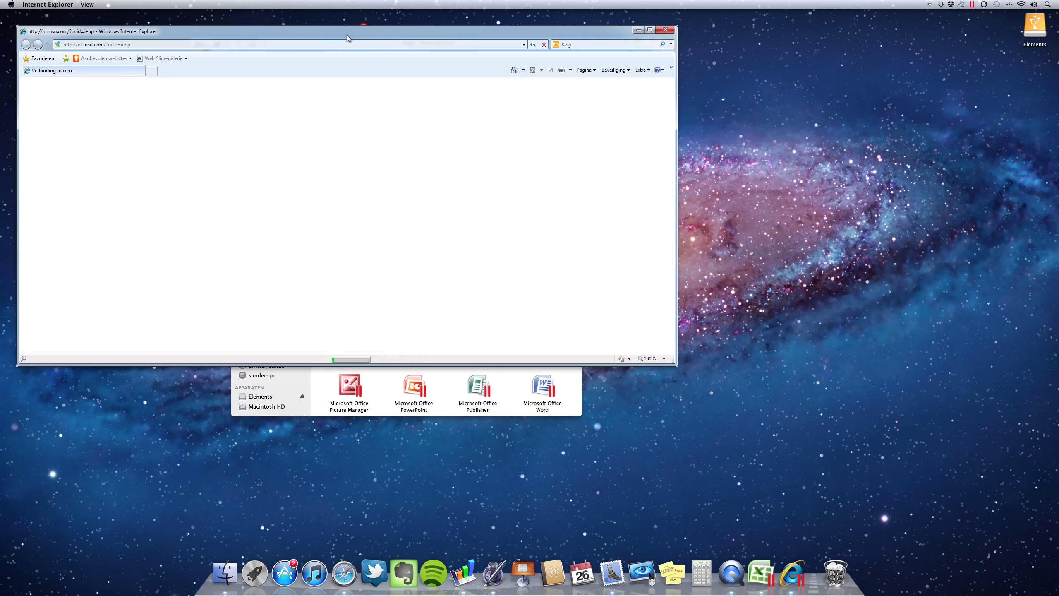
drag(347, 34, 611, 128)
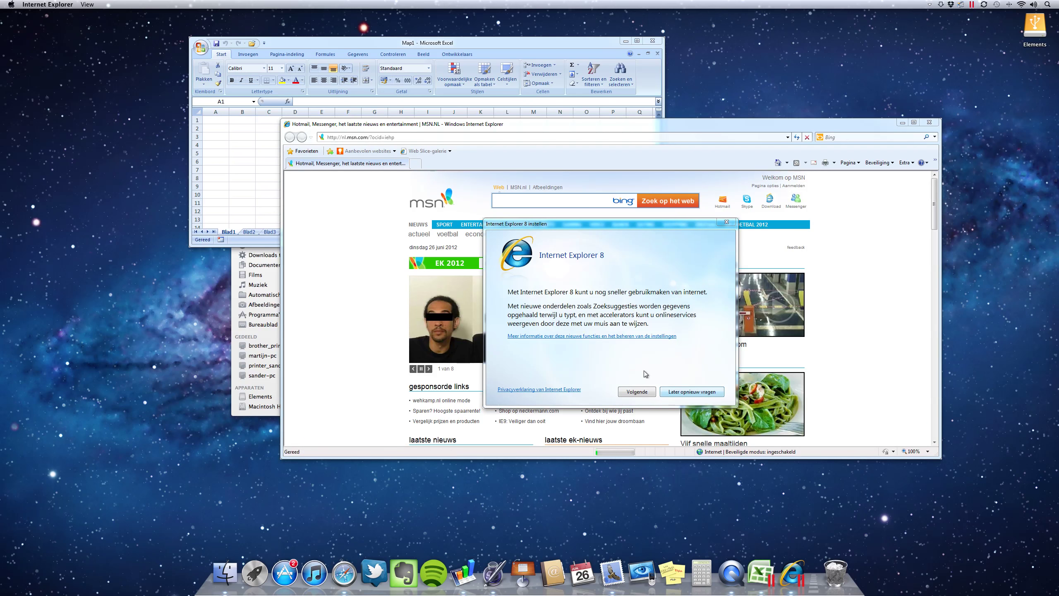
key(Escape)
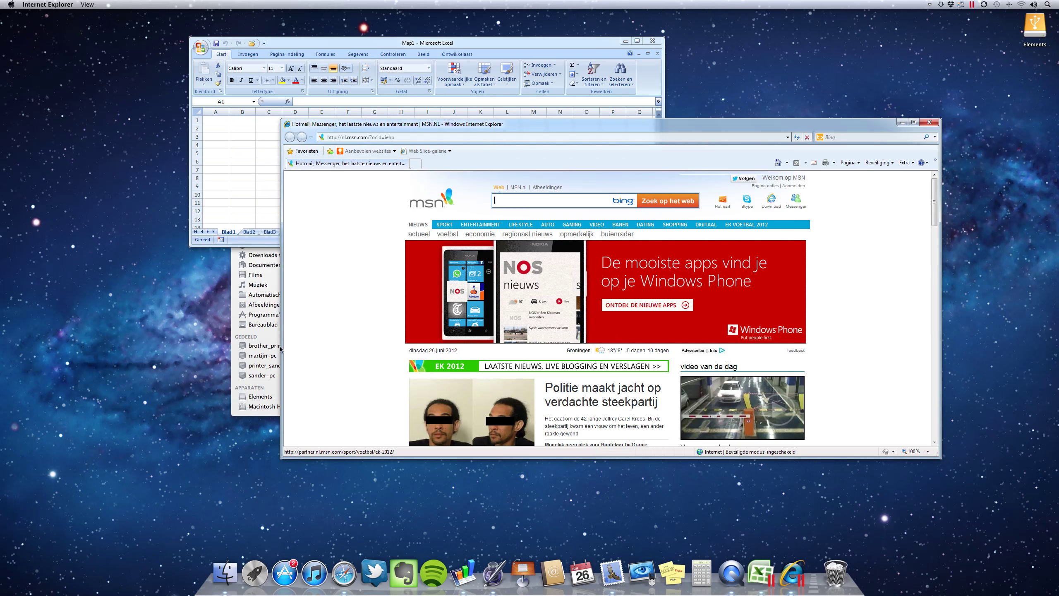
Review the open Finder, Excel and Internet Explorer windows in Mission Control and return to the desktop.
key(ctrl+Up)
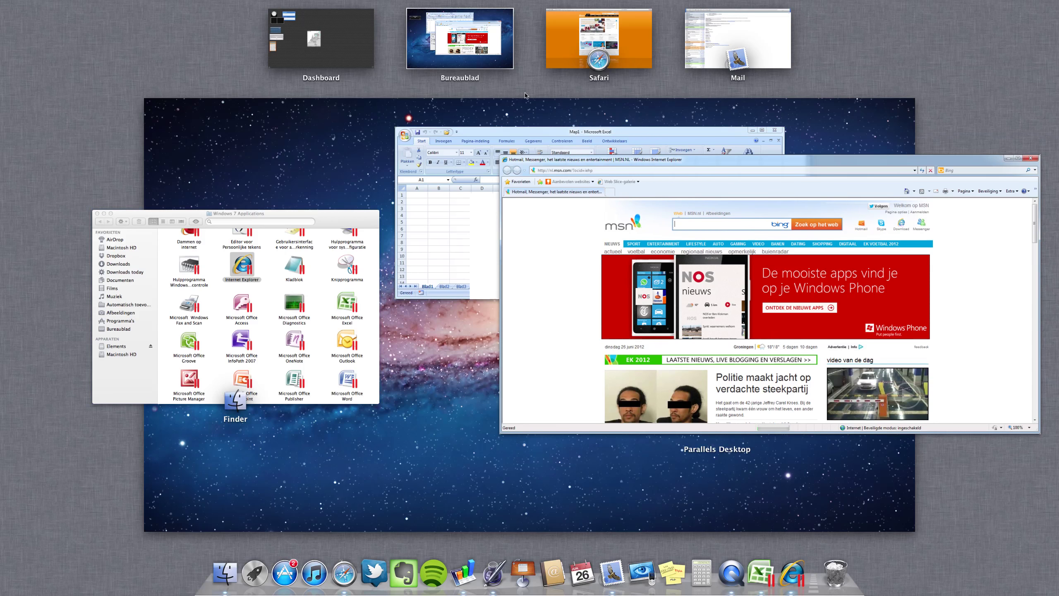
click(477, 136)
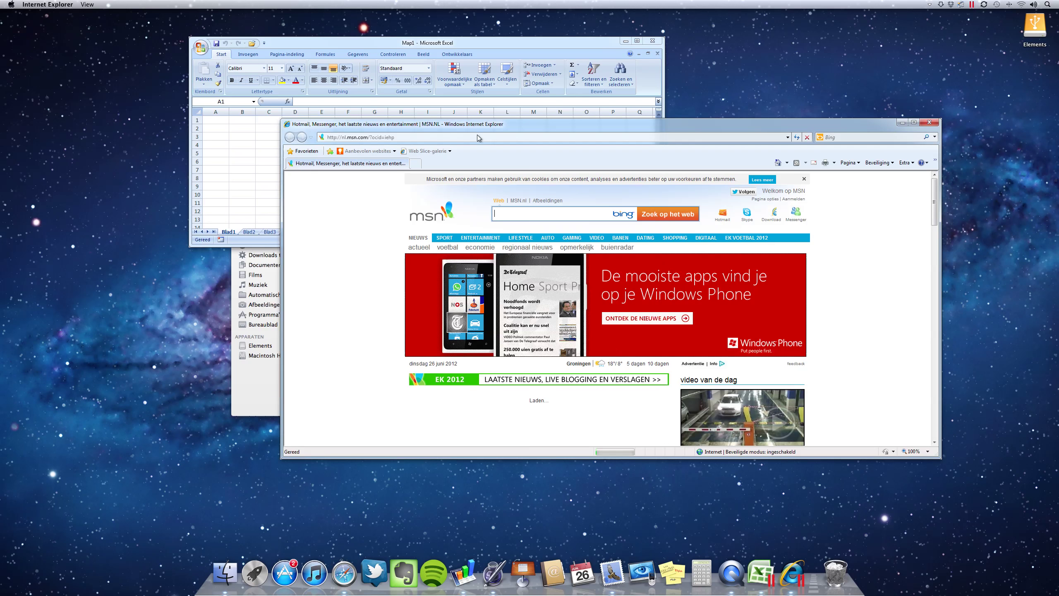
Bring the Excel window to the front and switch it to full-screen mode.
click(448, 45)
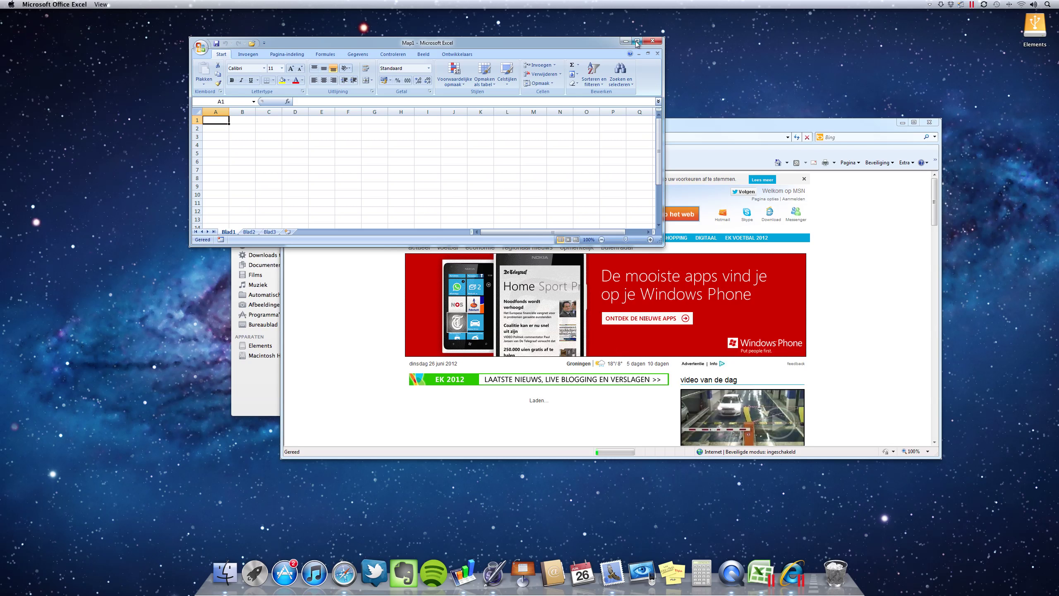
click(99, 5)
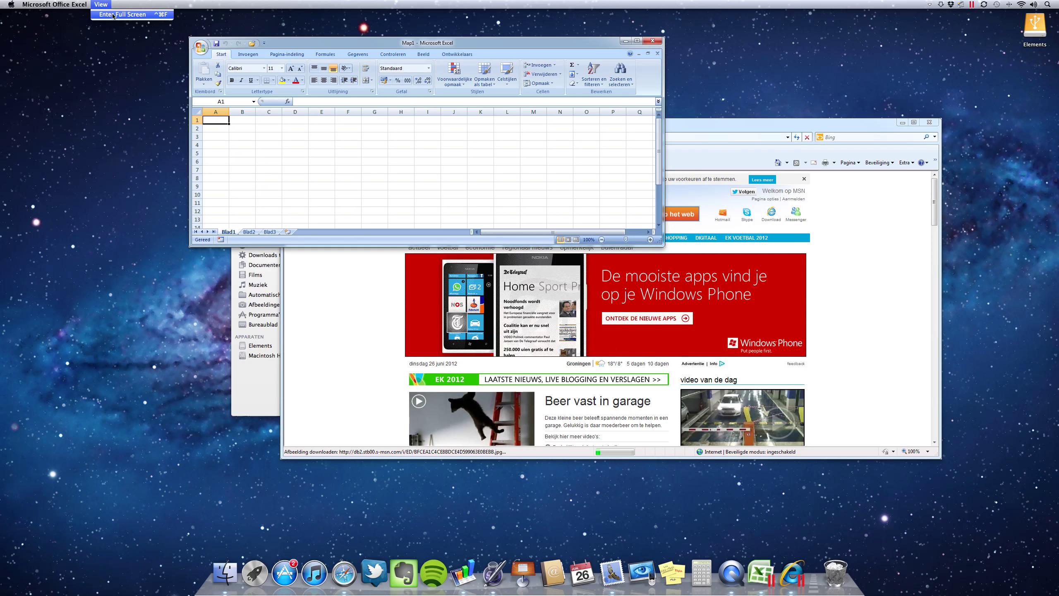
click(114, 15)
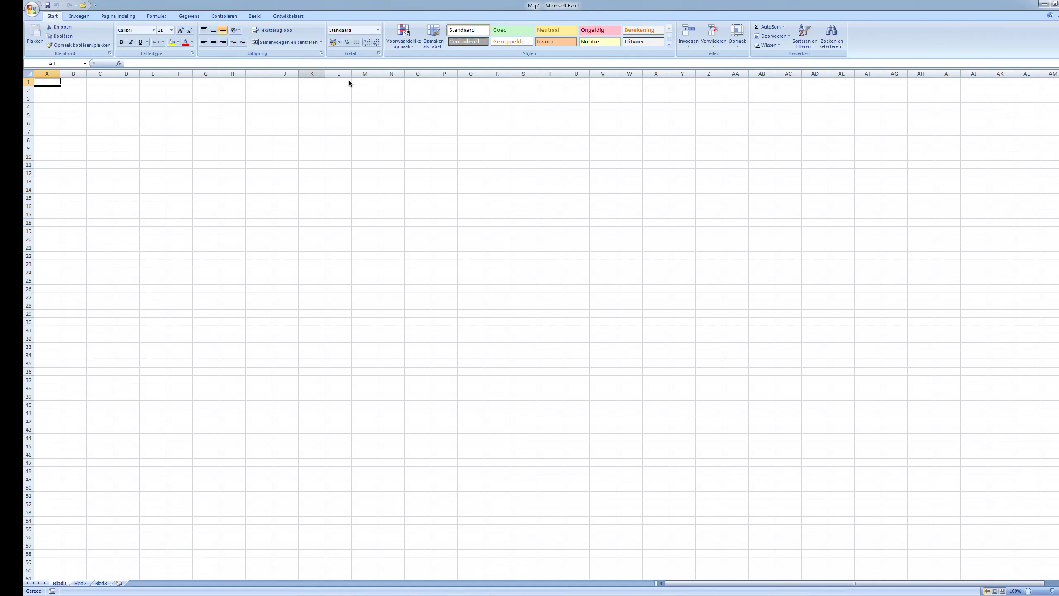
Switch away from the full-screen Excel space and back, look through Excel's recent documents, and return to the sheet at cell N21.
key(ctrl+Right)
key(ctrl+Left)
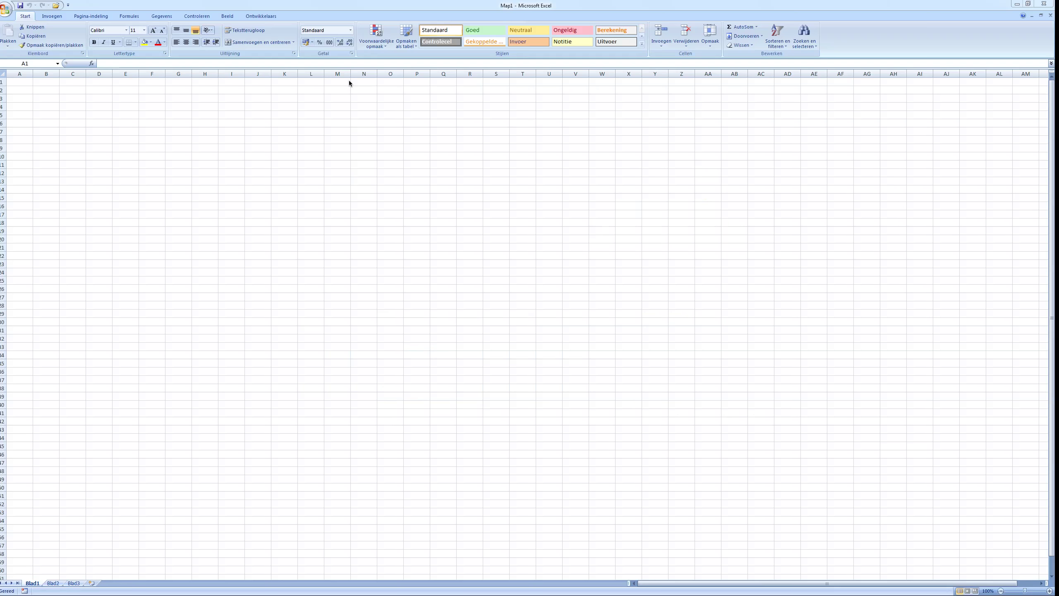
click(9, 9)
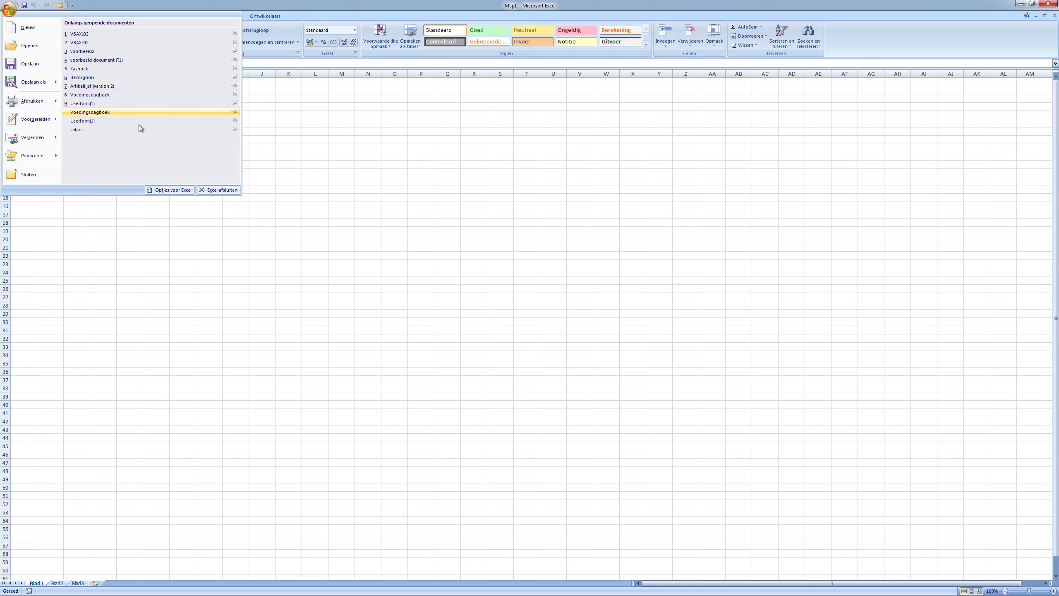
click(359, 247)
click(361, 245)
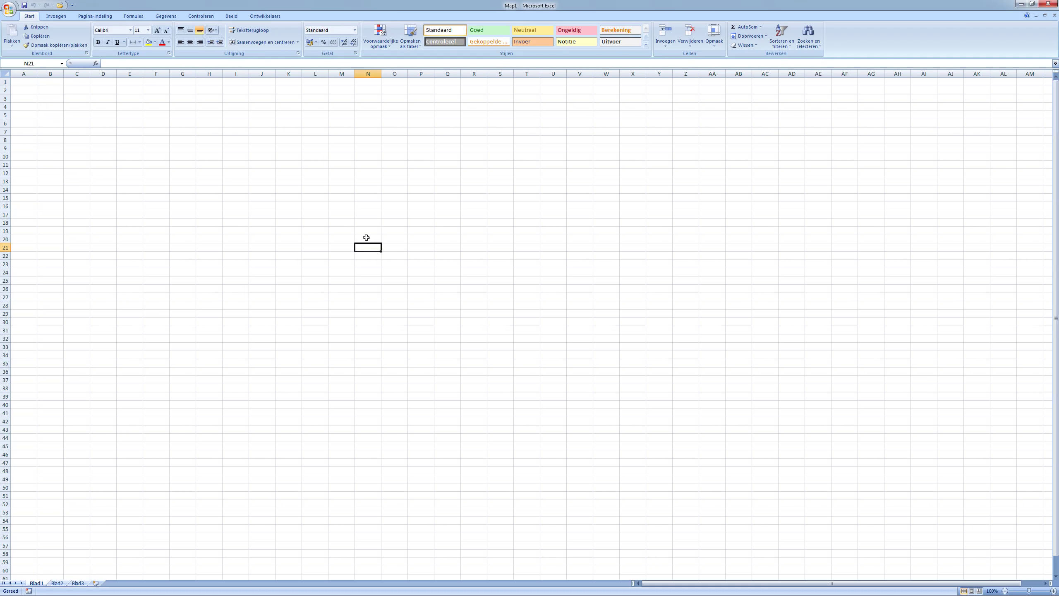
Bring Internet Explorer up full screen via Mission Control and switch between its space, the Excel space and the desktop.
key(ctrl+Up)
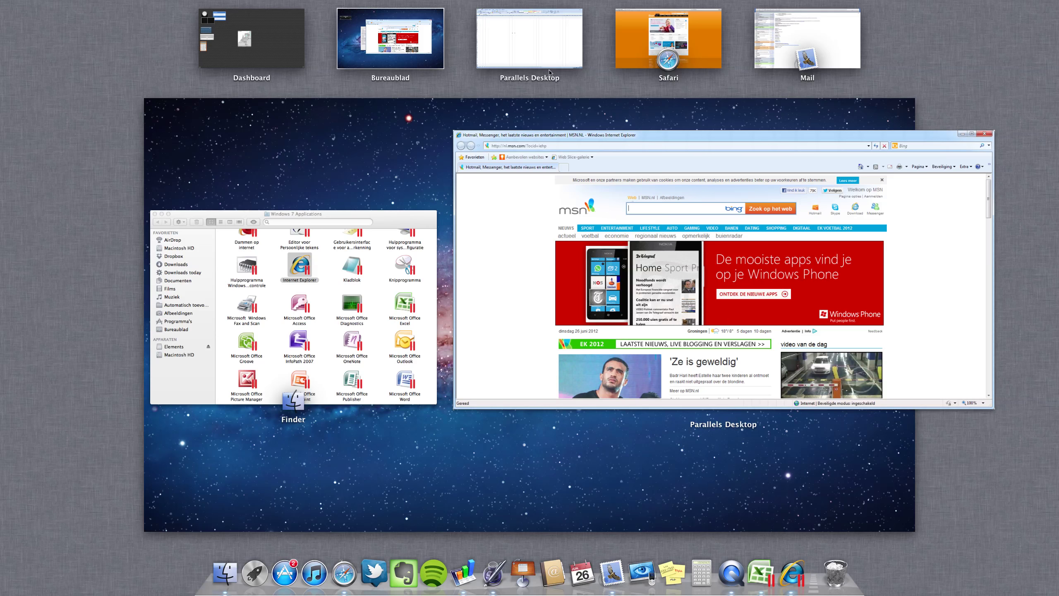
click(562, 138)
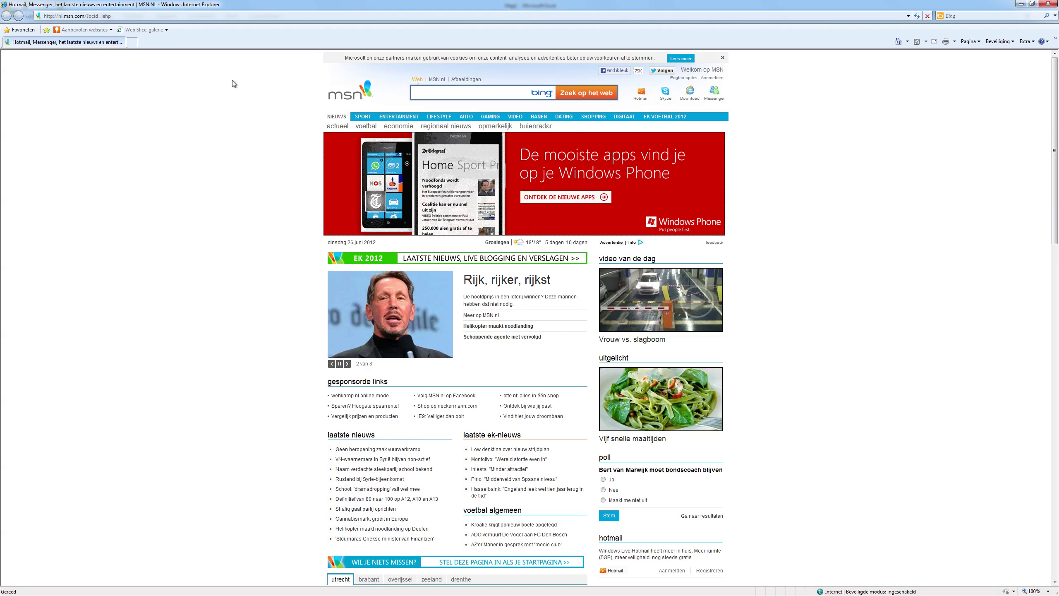
key(ctrl+Left)
key(ctrl+Right)
key(ctrl+Right)
key(ctrl+Left)
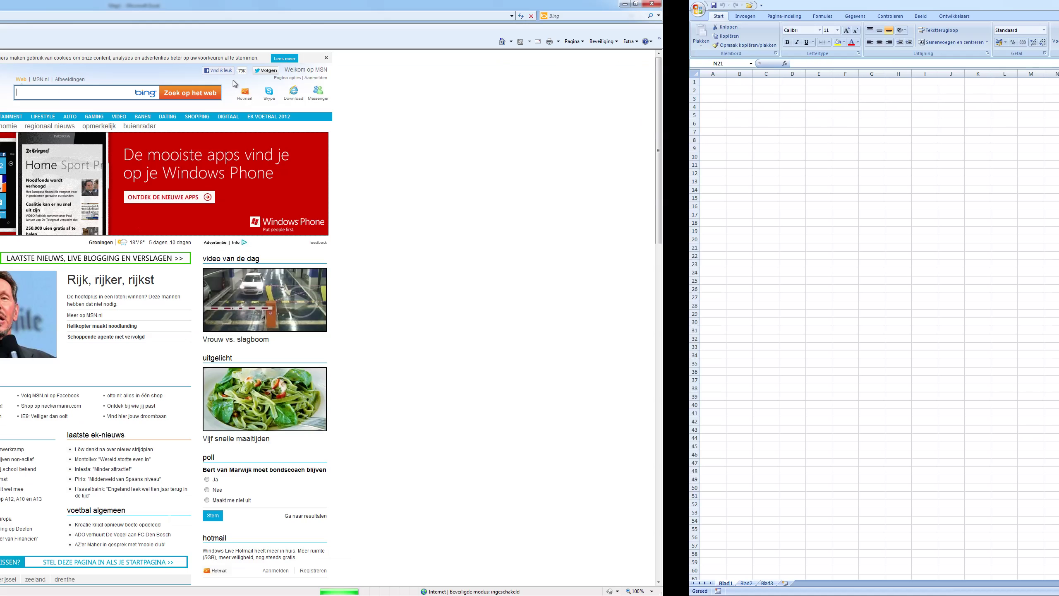
key(ctrl+Left)
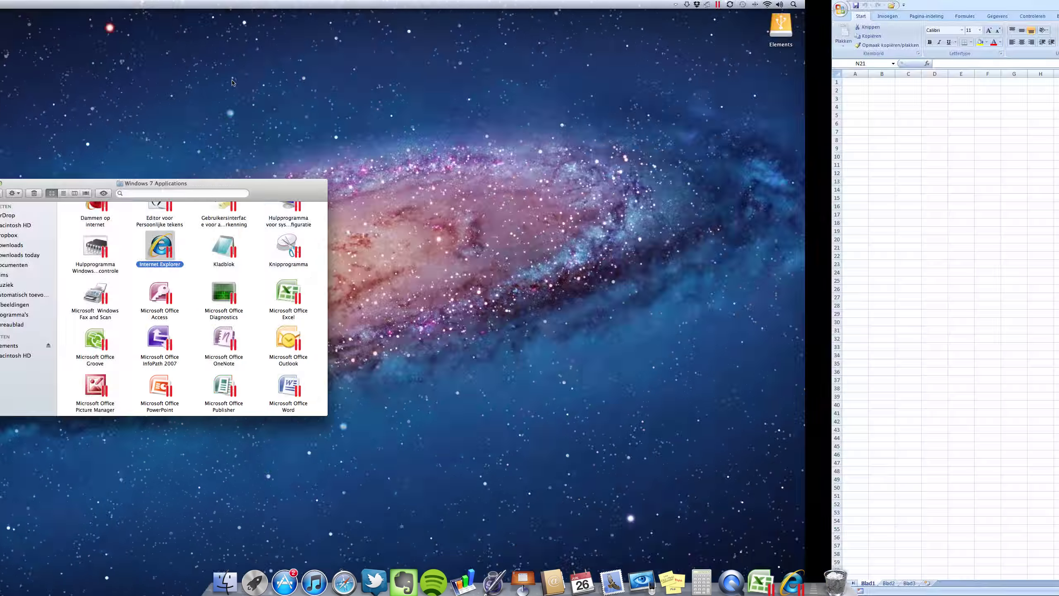
key(ctrl+Right)
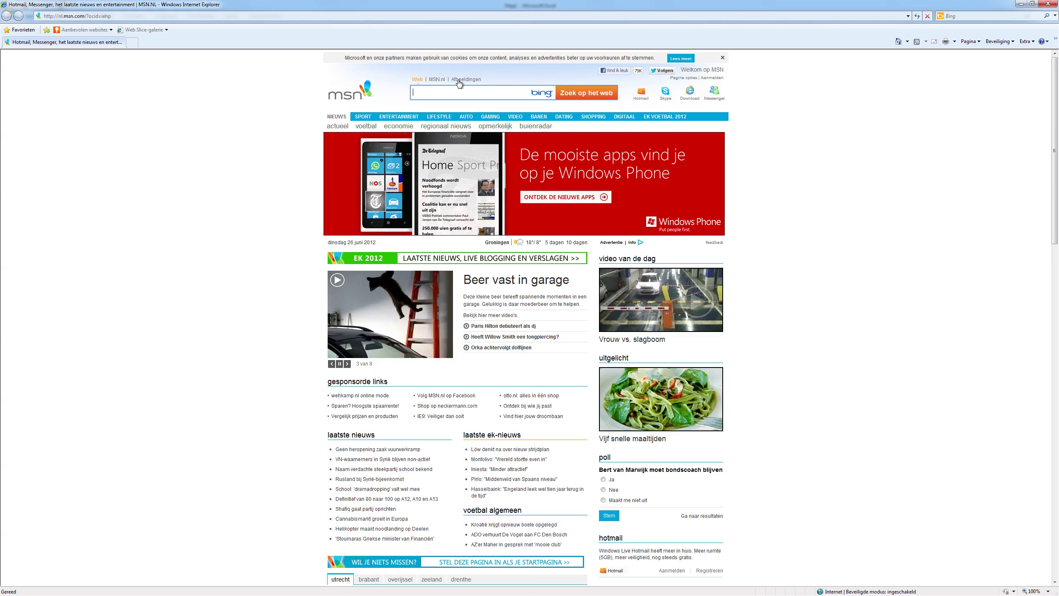
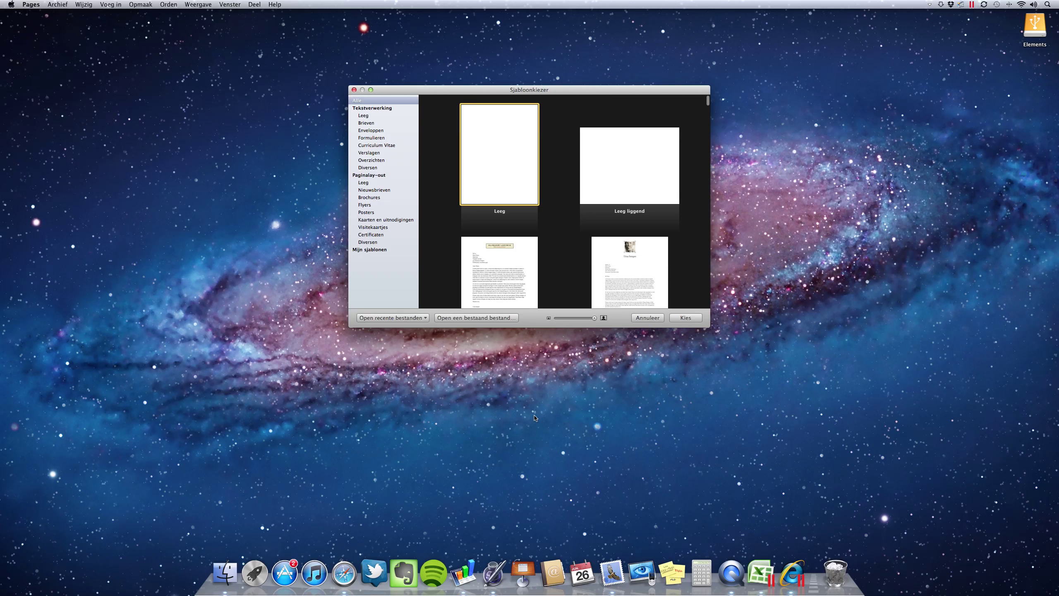
Create a blank Pages document containing "Knippen en plakken is ook geen probleem tussen win en mac".
click(695, 320)
text(Knippen en plak)
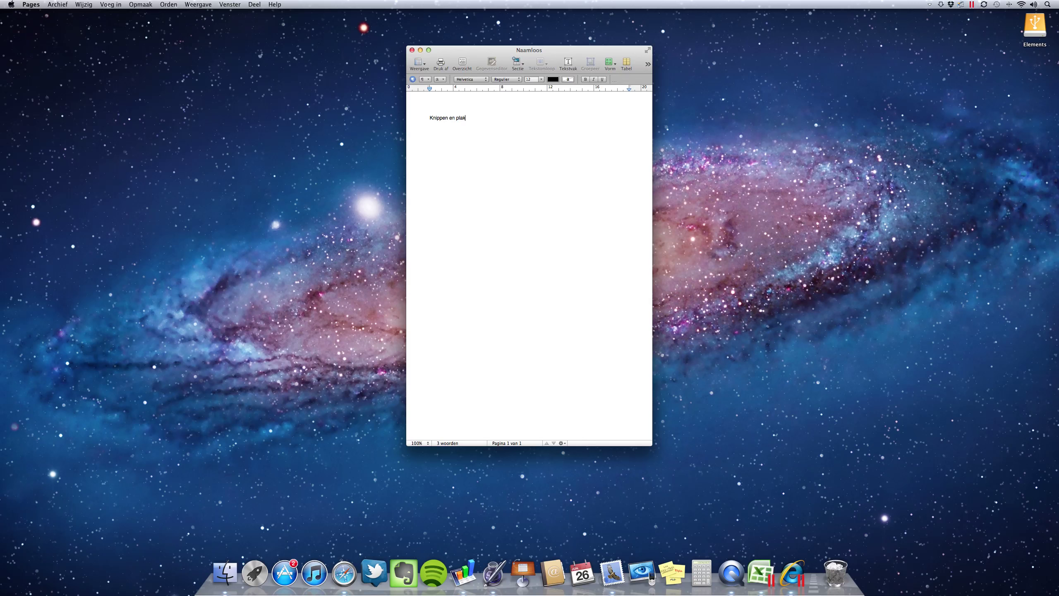
text(ken is ook geen probleem tussen win en mac)
Copy all the text of the Pages document and paste it into cell B1 of the Excel sheet.
key(super+a)
key(super+c)
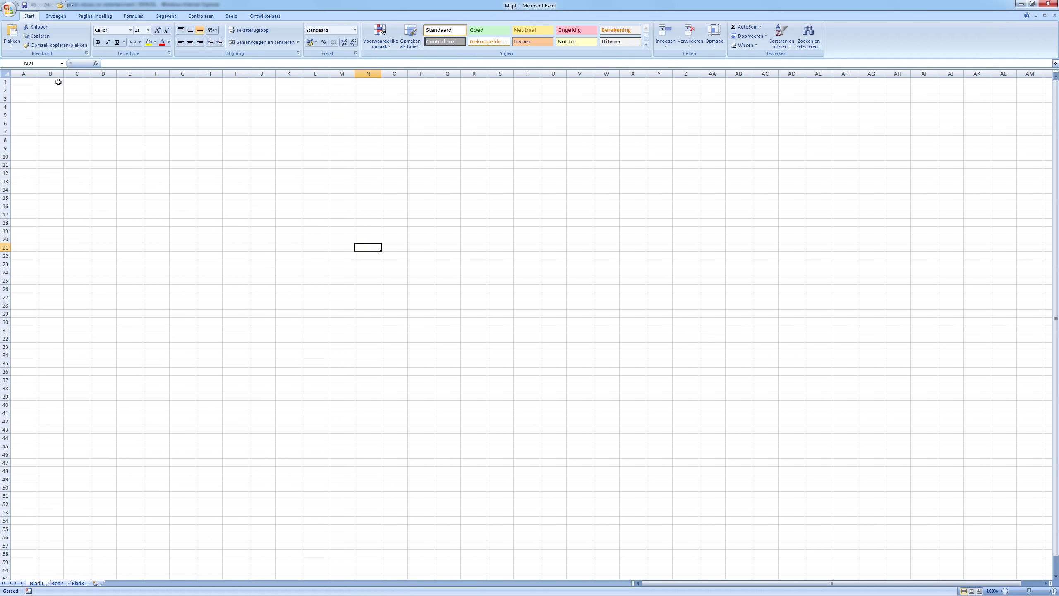
click(58, 82)
key(ctrl+v)
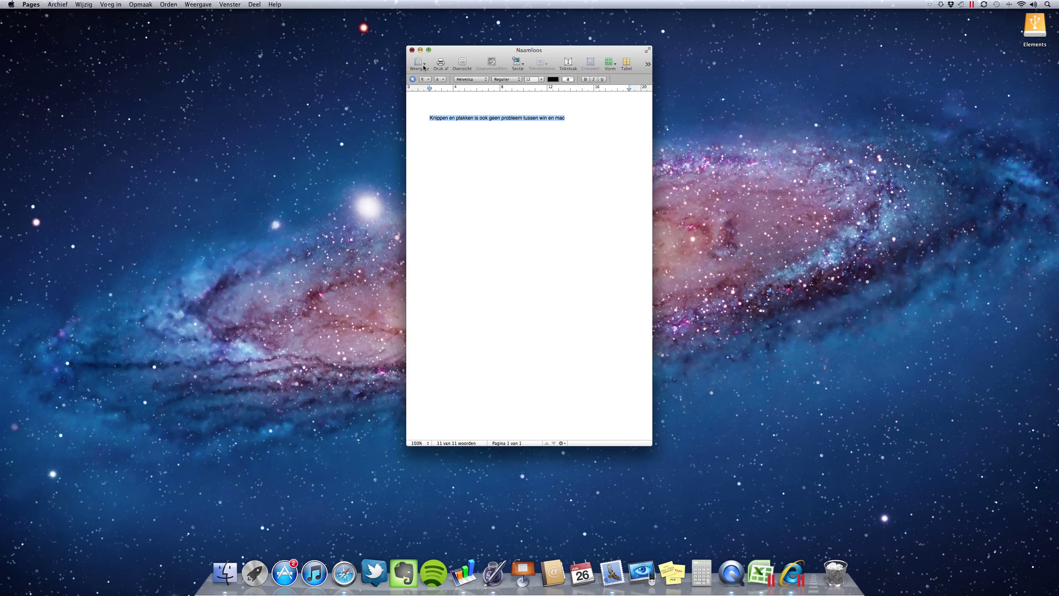
Close the untitled Pages document without saving it.
key(super+w)
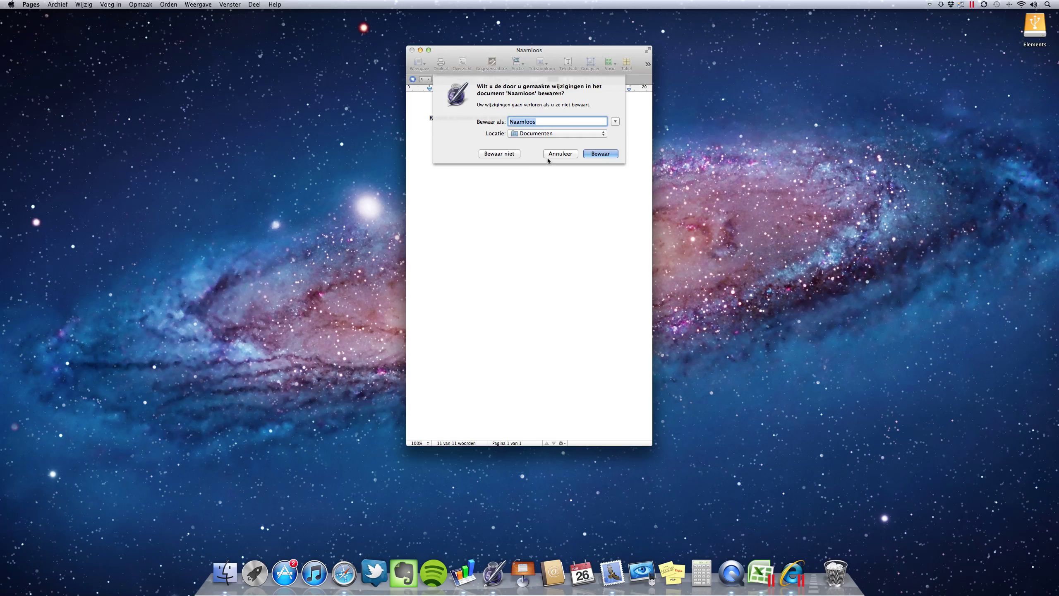
click(506, 156)
Display the Windows Start Menu from the Mac desktop and look at the short Parallels Desktop menu with its Devices entry.
click(972, 4)
click(1002, 14)
click(971, 4)
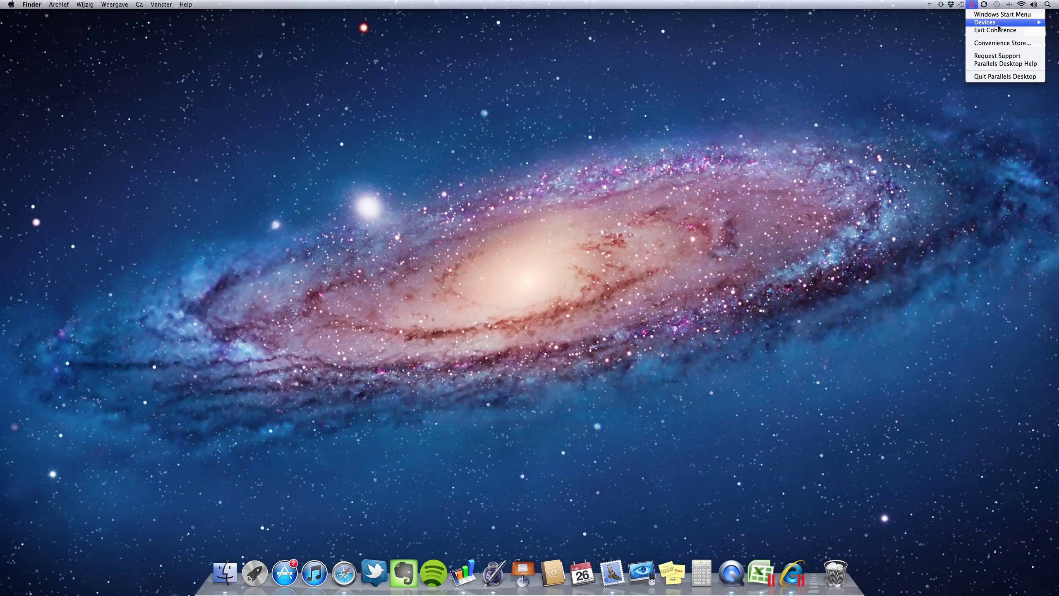
mouse_move(998, 25)
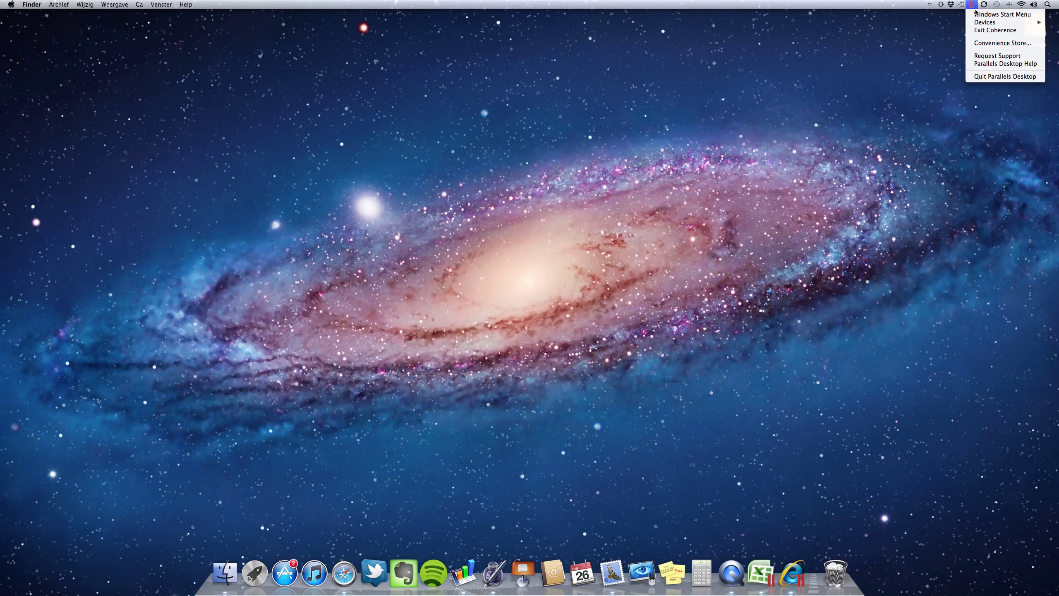
click(970, 5)
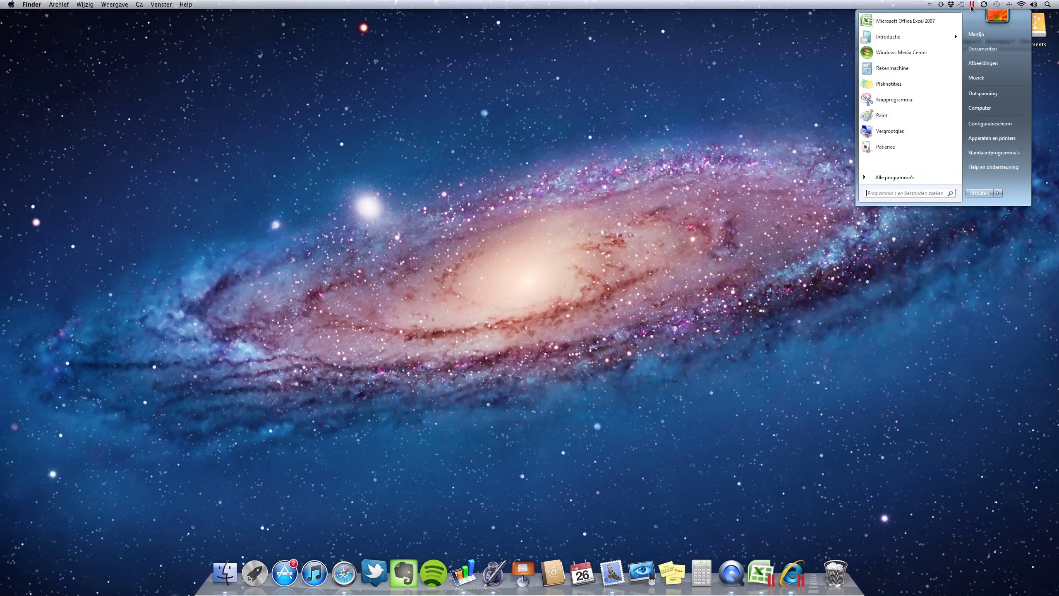
Try to show the Windows desktop using the View options of the full Parallels Desktop menu.
click(971, 5)
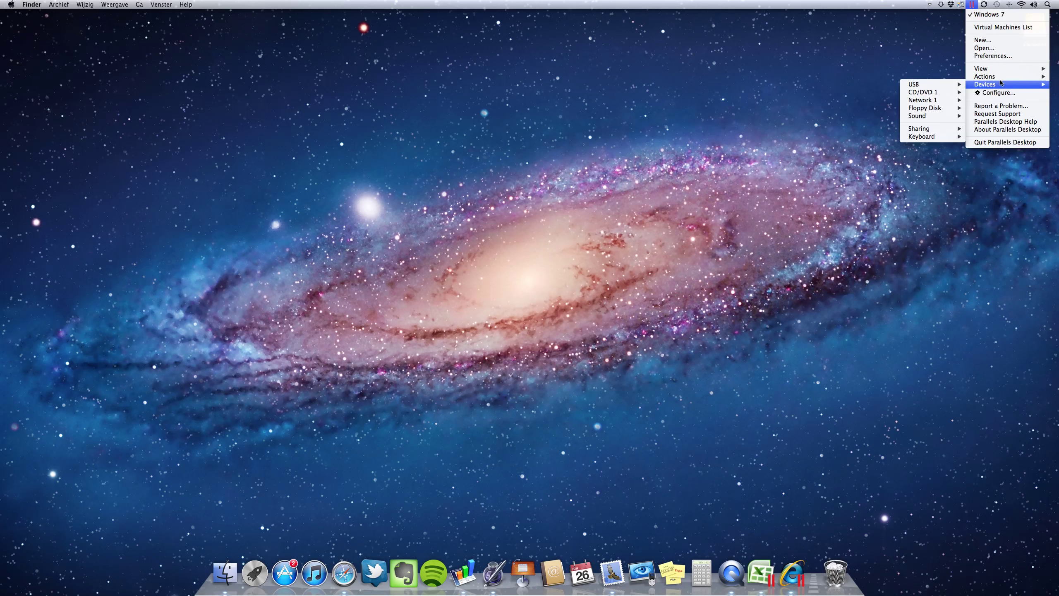
mouse_move(1001, 68)
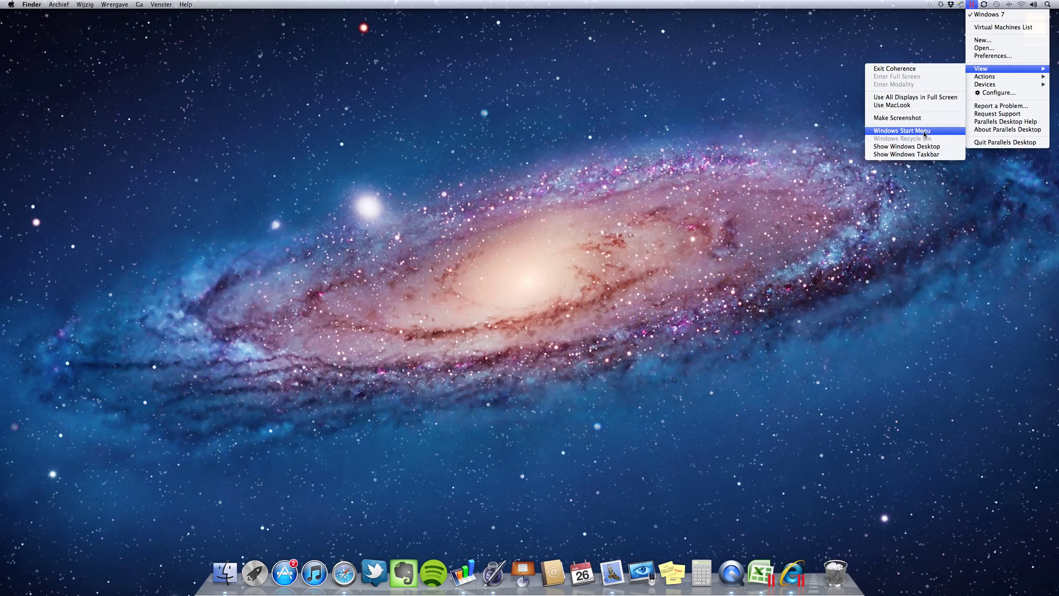
click(927, 146)
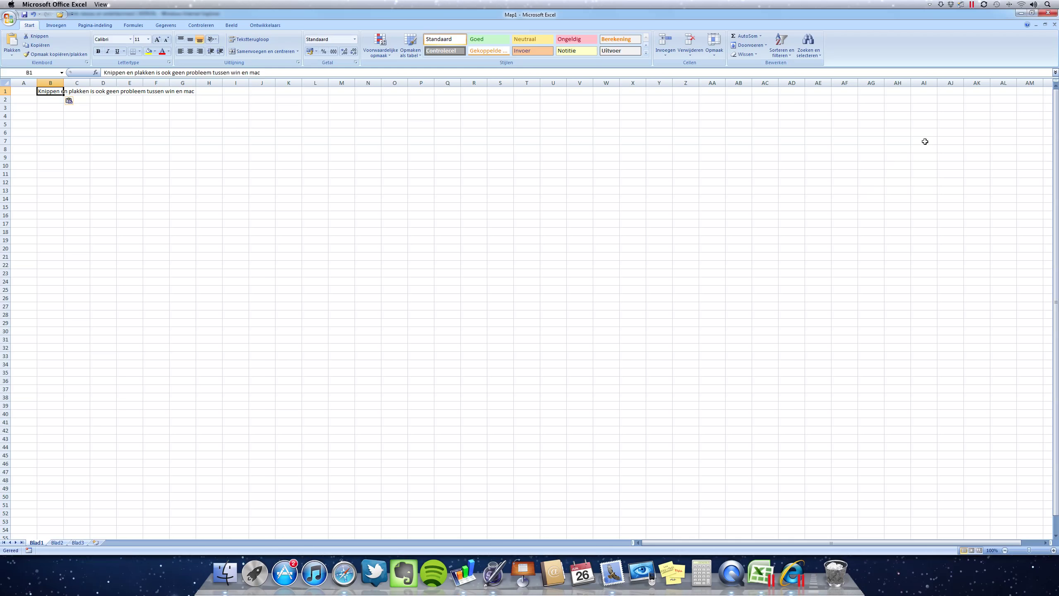
Close Internet Explorer and then Excel without saving the changes to Map1.
key(alt+Tab)
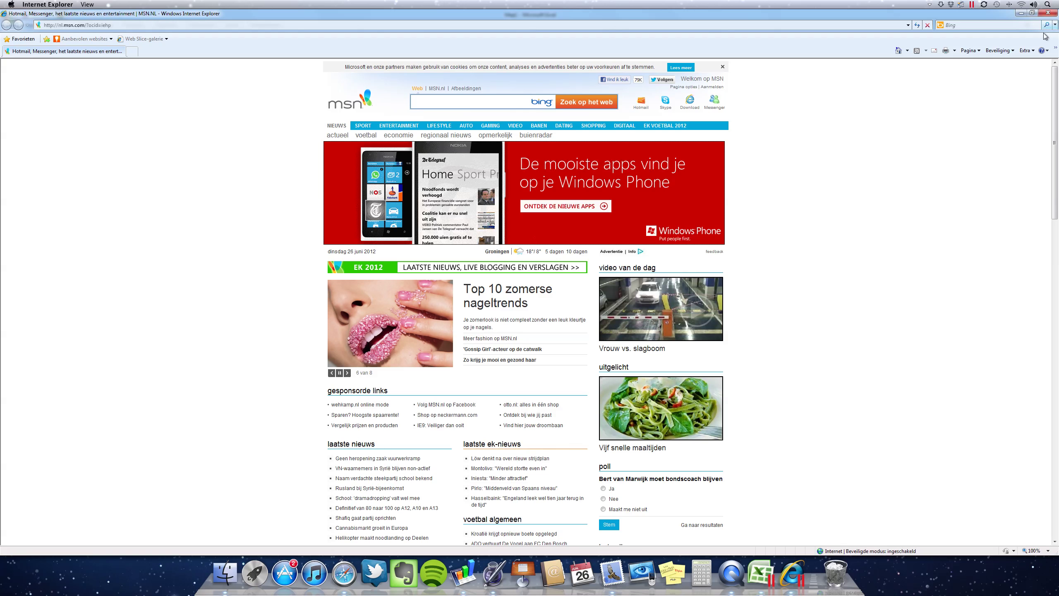
click(1049, 13)
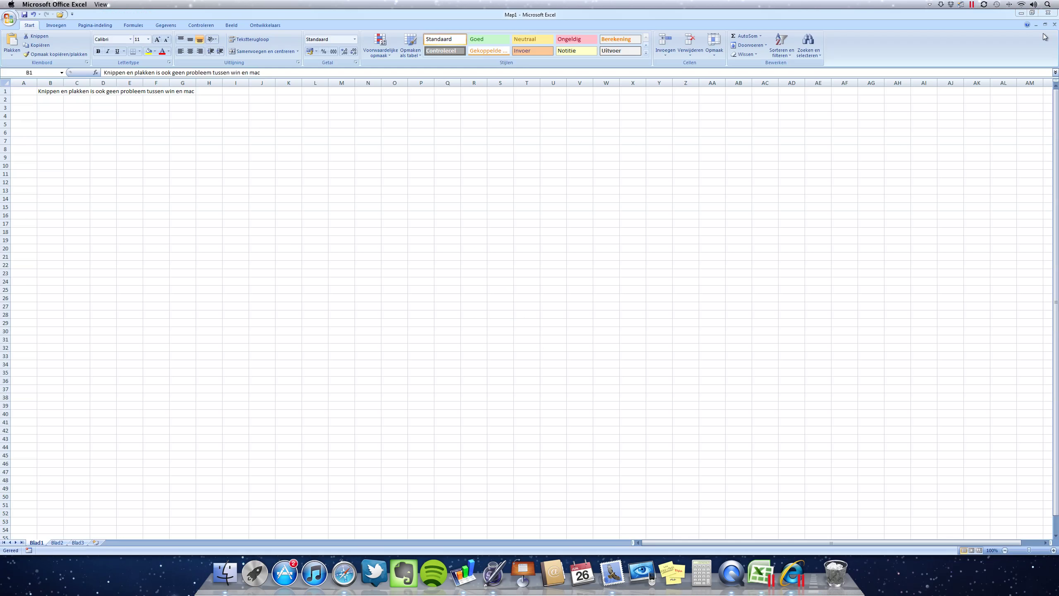
click(1048, 13)
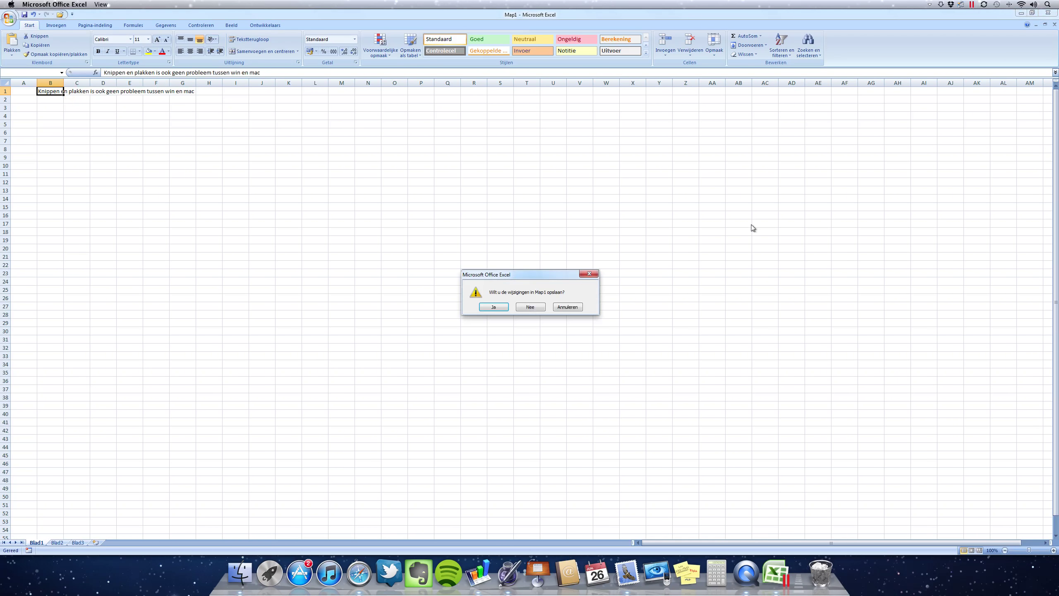
key(n)
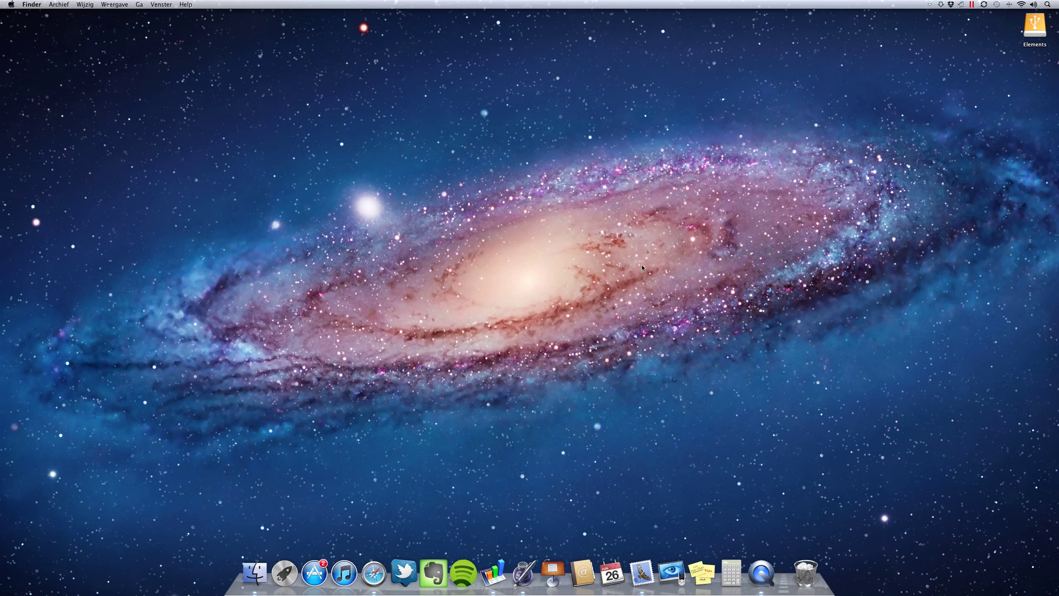
Show the Windows desktop behind the Mac menu bar and Dock while staying in Coherence.
click(972, 5)
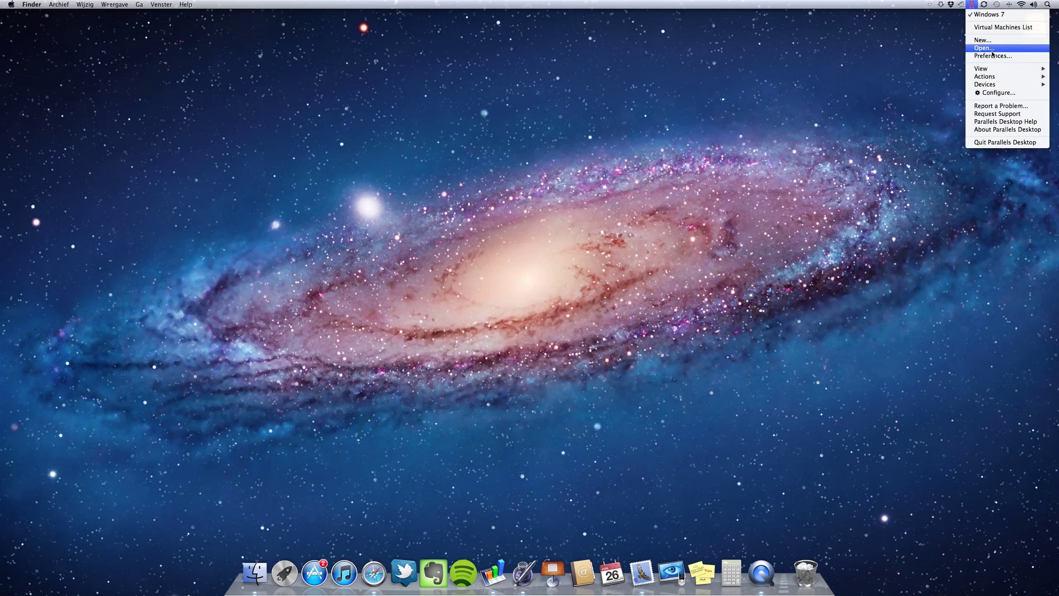
mouse_move(984, 69)
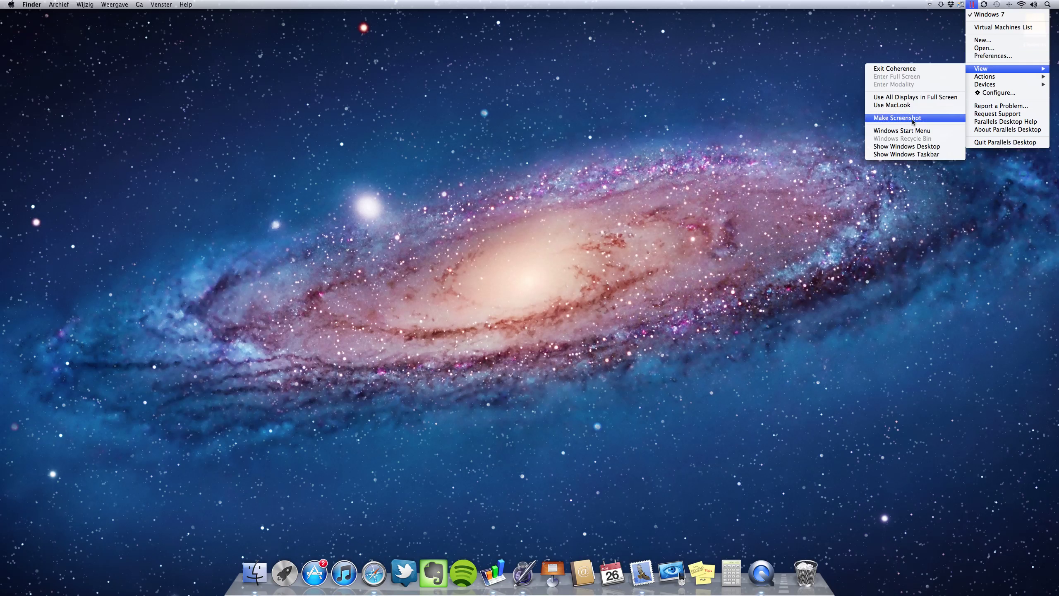
click(918, 146)
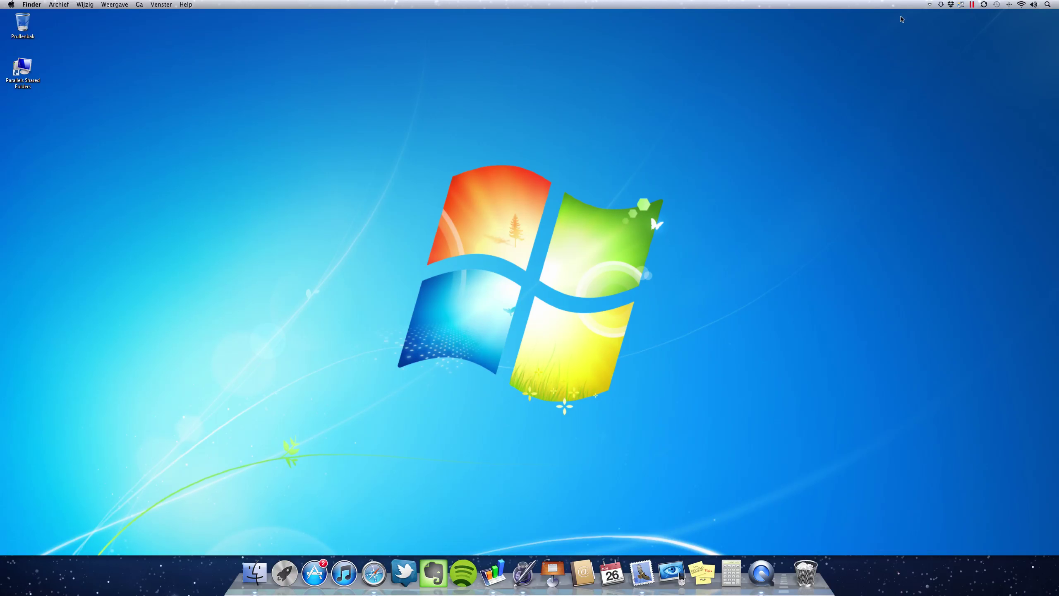
Display the Windows Start Menu over the Windows desktop using the Parallels Desktop view options.
click(972, 4)
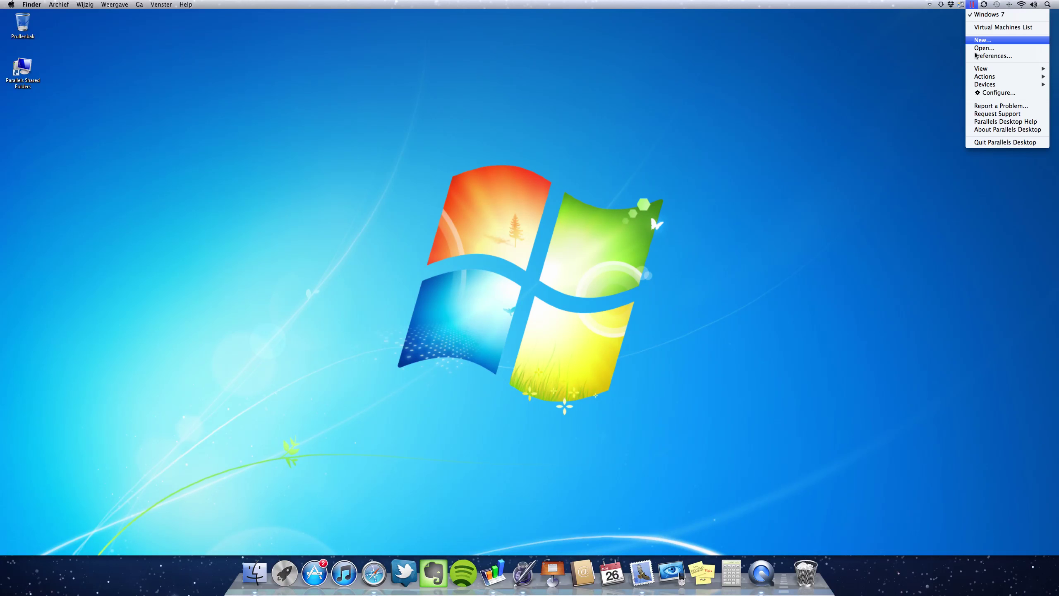
mouse_move(986, 73)
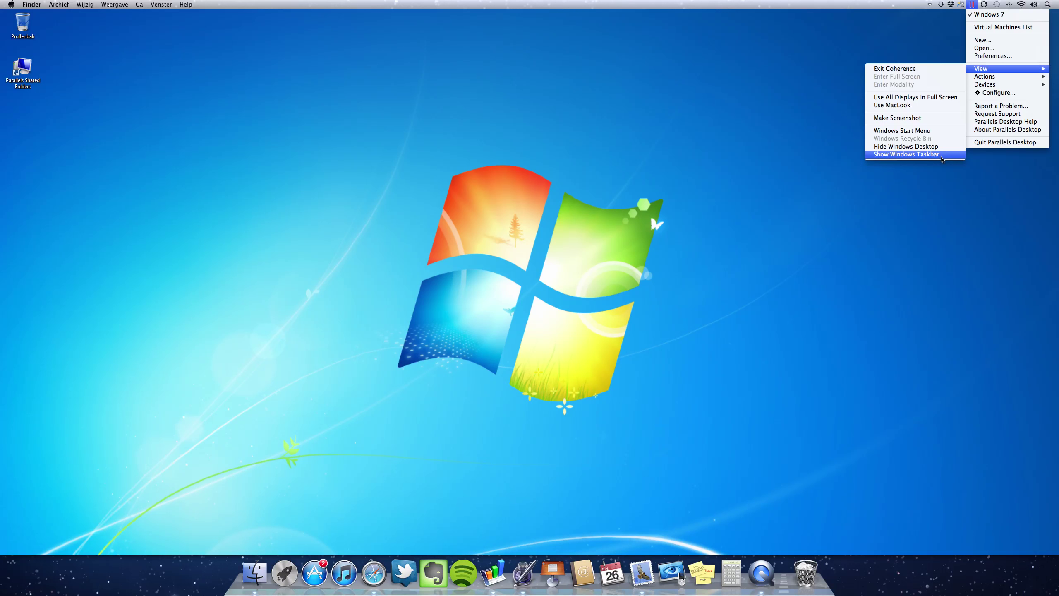
click(927, 134)
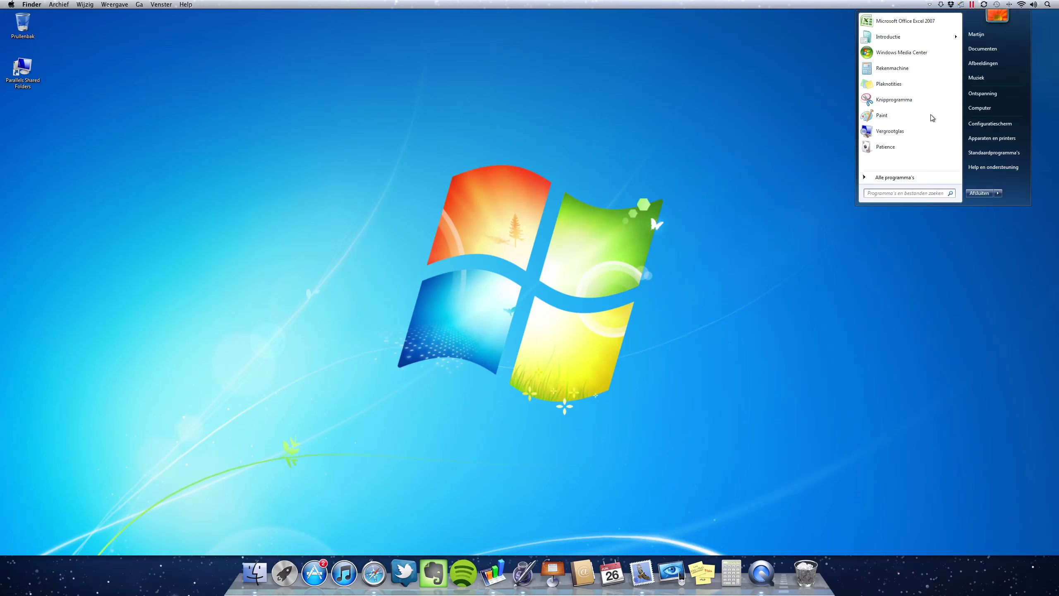
Show the Windows taskbar above the Dock, then open its Start menu and close it again.
click(974, 7)
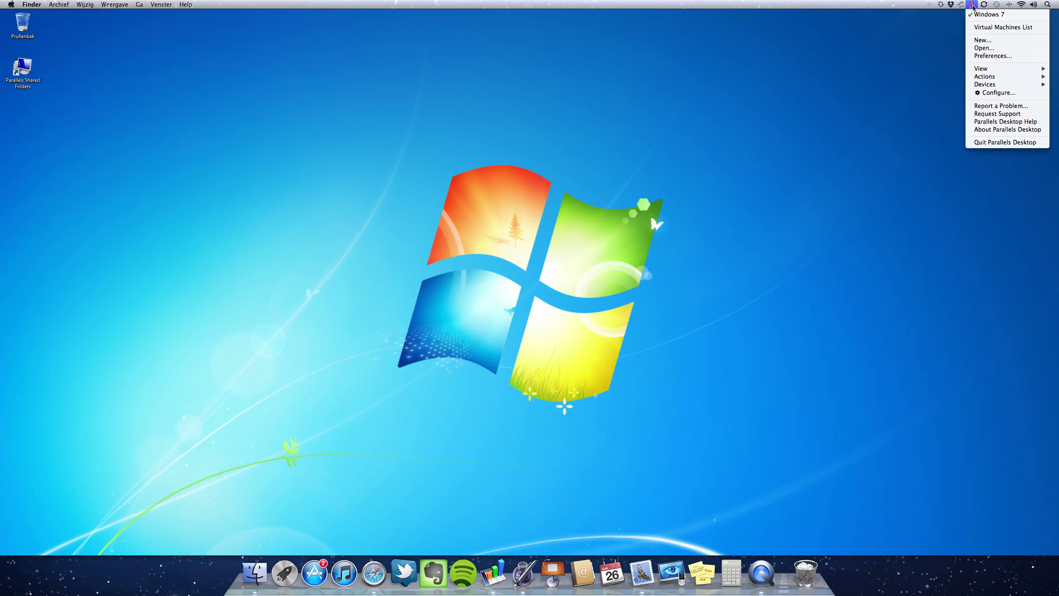
mouse_move(986, 70)
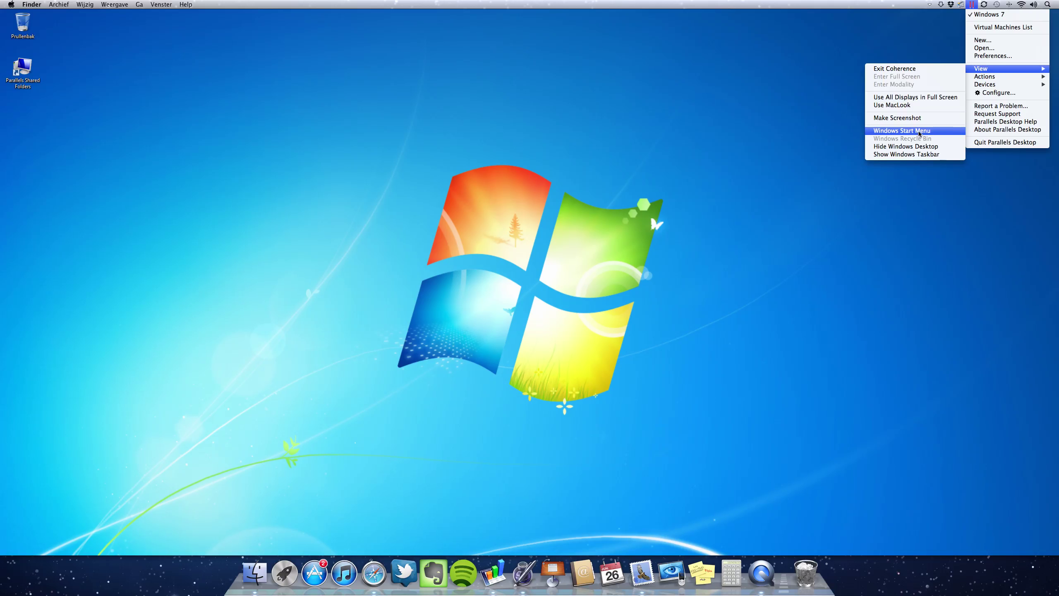
click(924, 154)
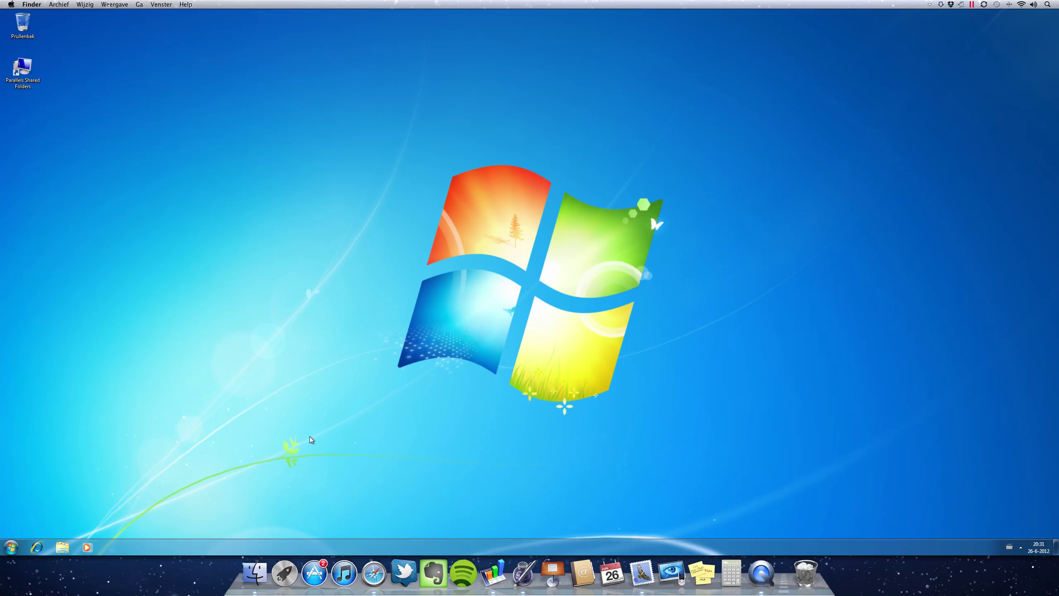
click(11, 547)
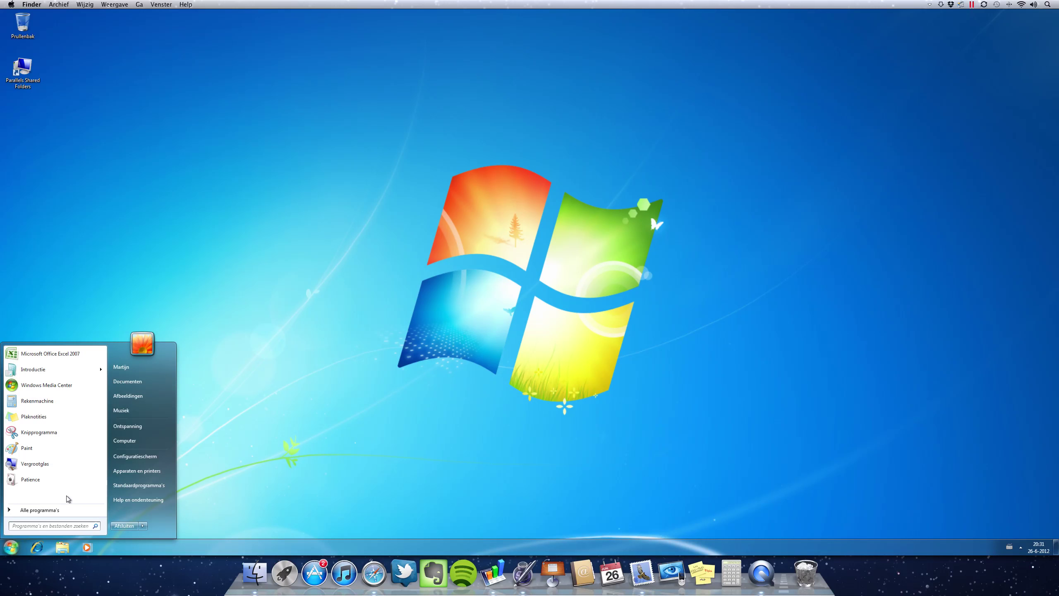
click(318, 400)
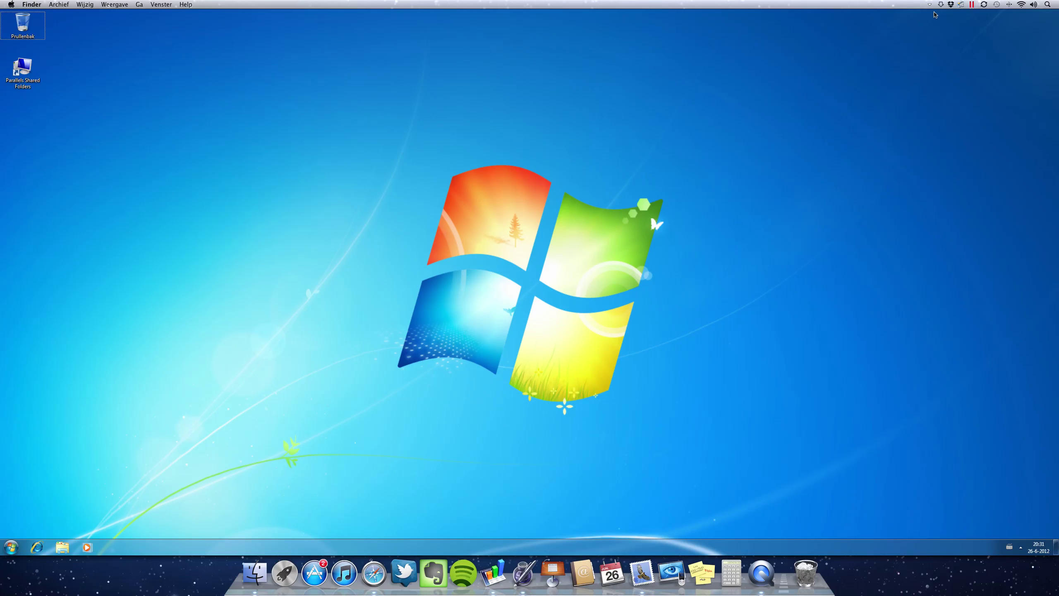
Enable the use of all displays in full screen for Parallels Desktop and exit Coherence to the windowed virtual machine.
click(972, 5)
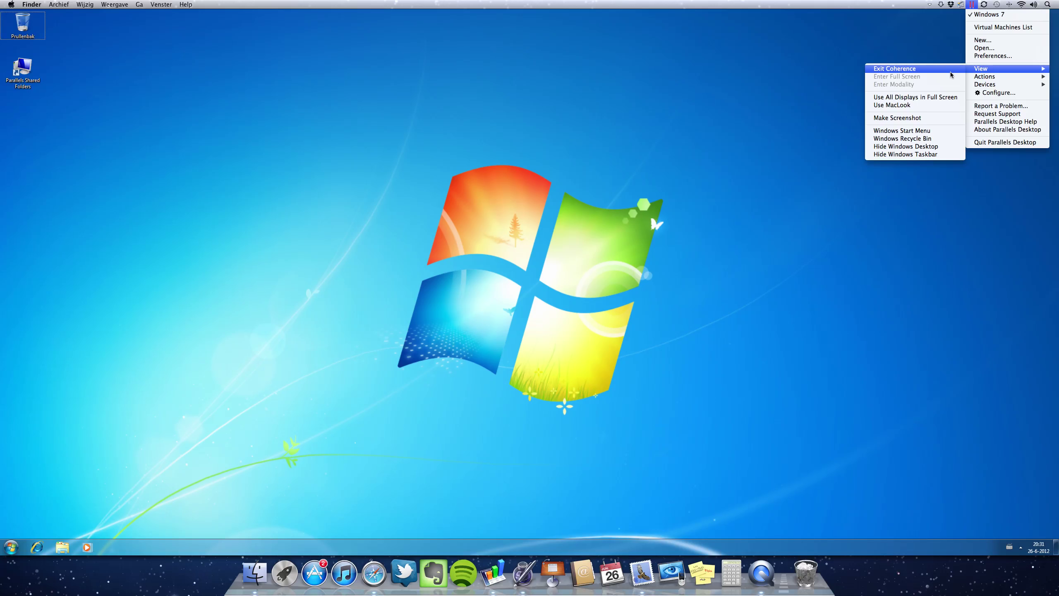
click(934, 105)
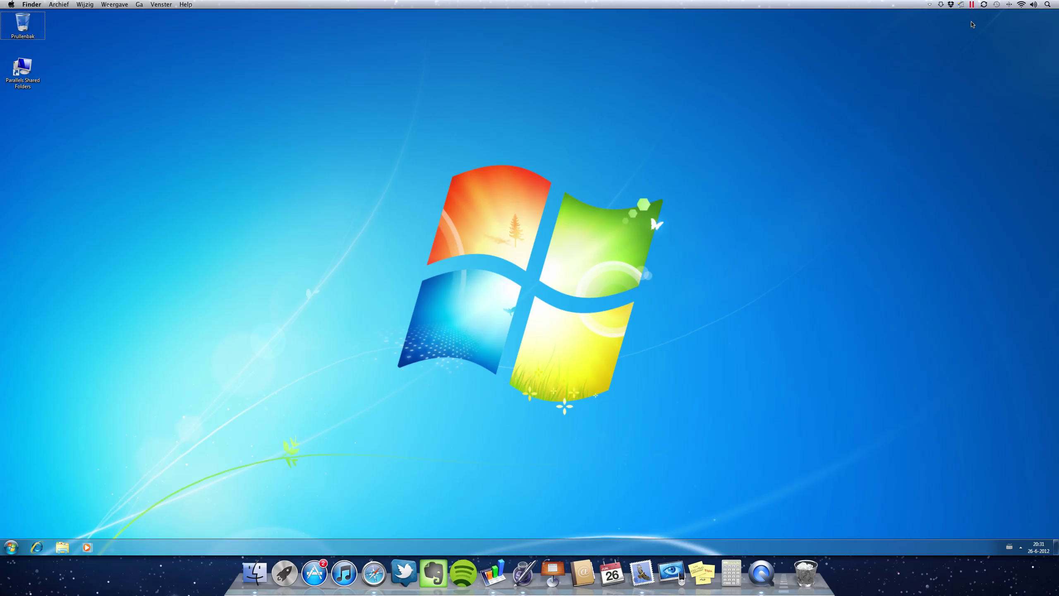
click(972, 5)
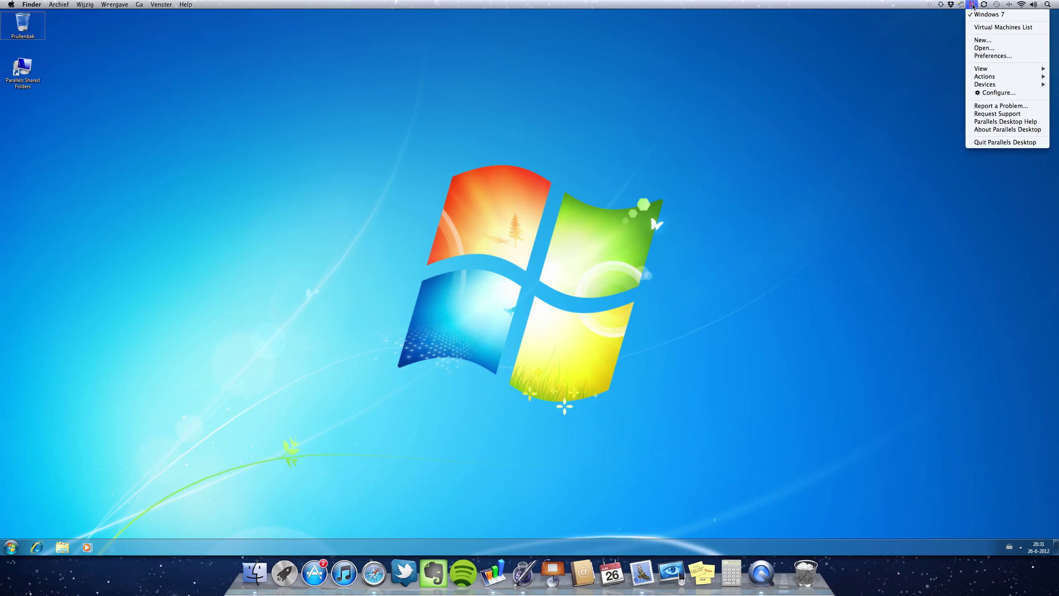
mouse_move(979, 69)
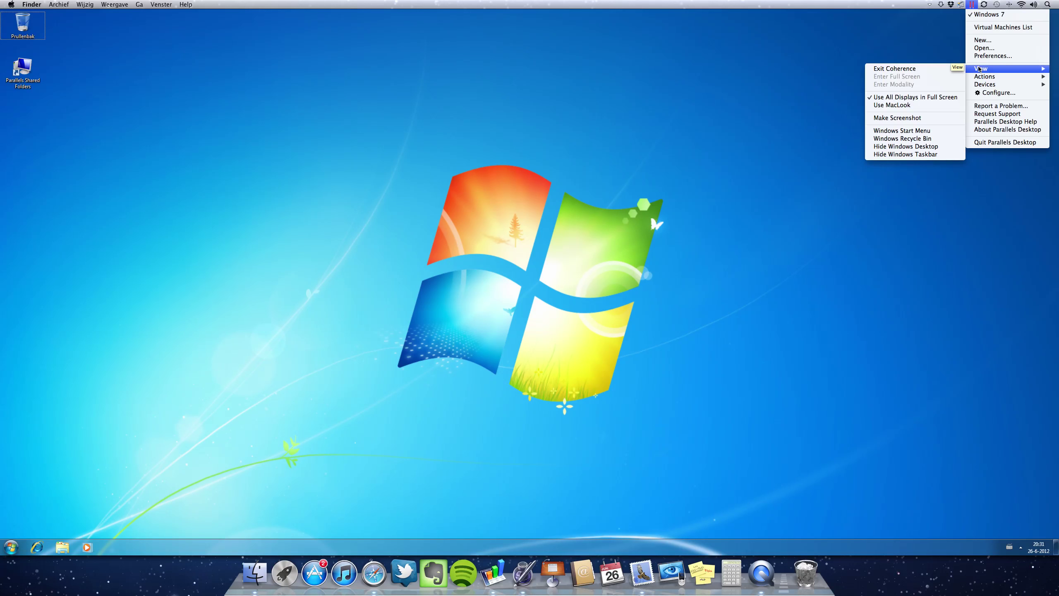
click(933, 69)
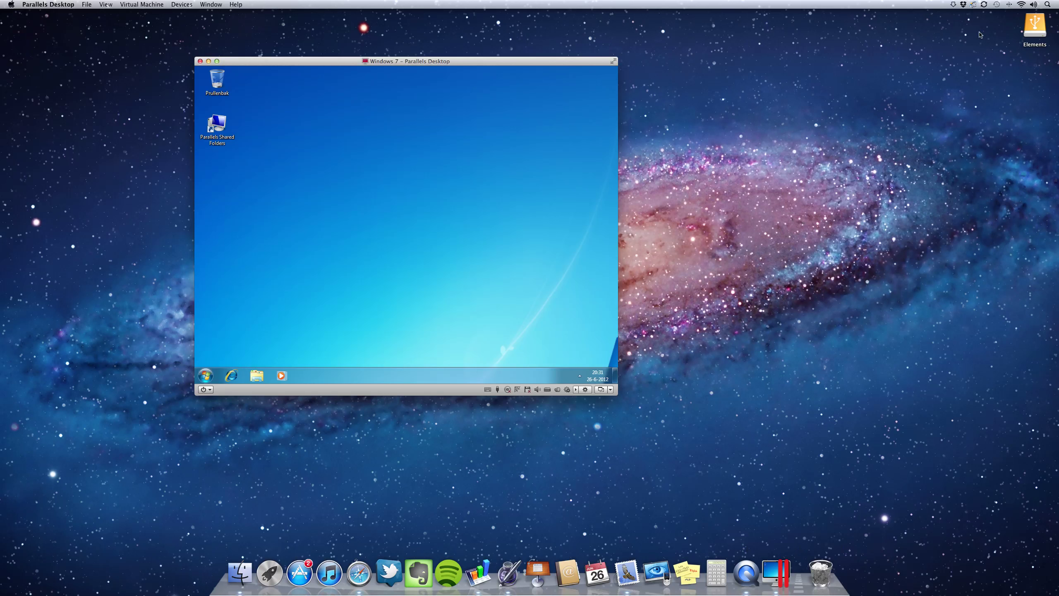
Put the Windows 7 virtual machine in full screen, then open its Documents library and close it again.
click(614, 62)
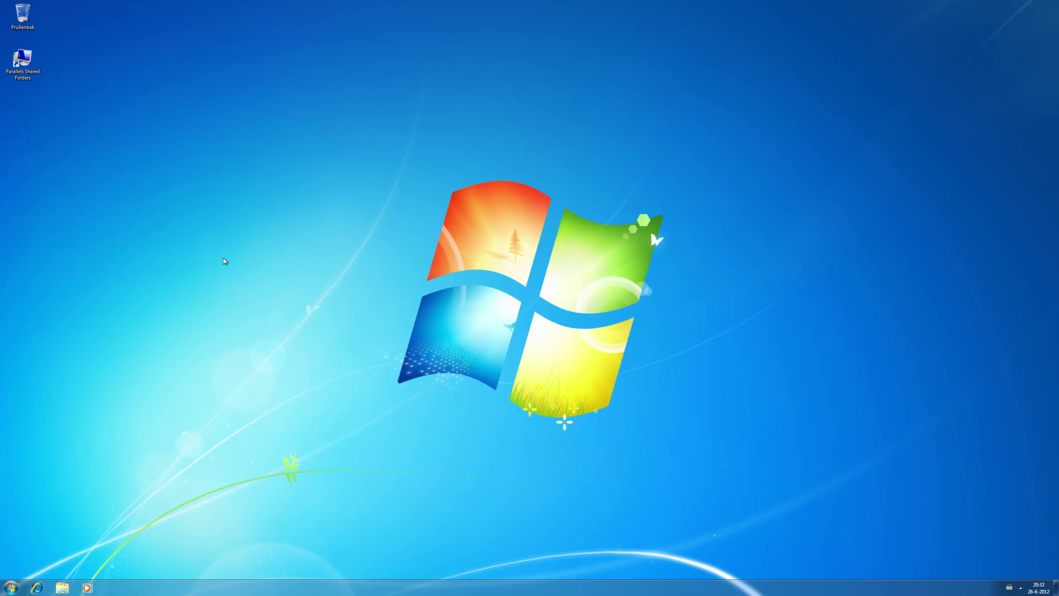
click(11, 588)
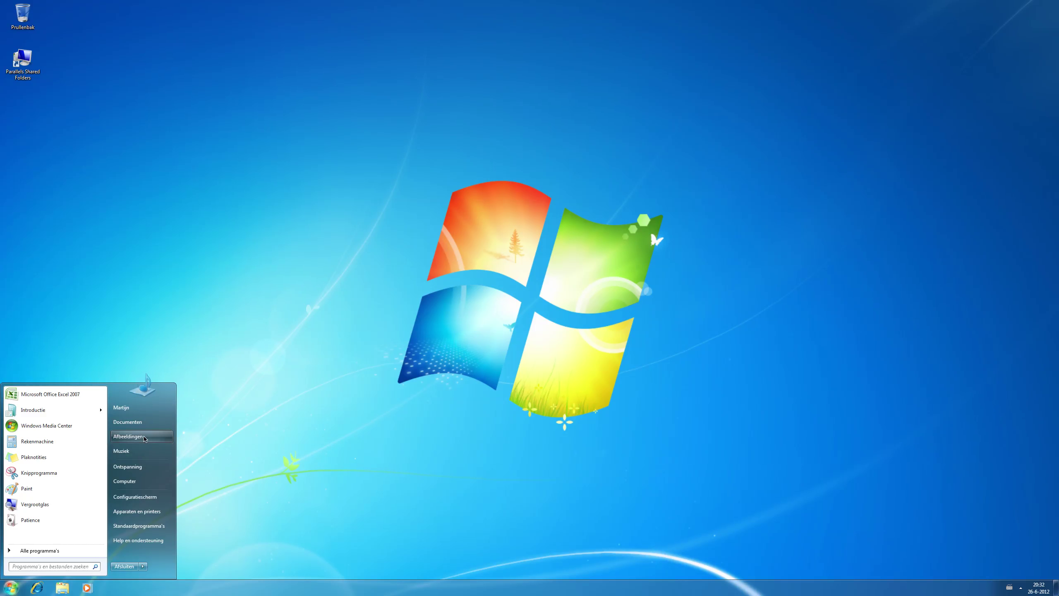
click(156, 424)
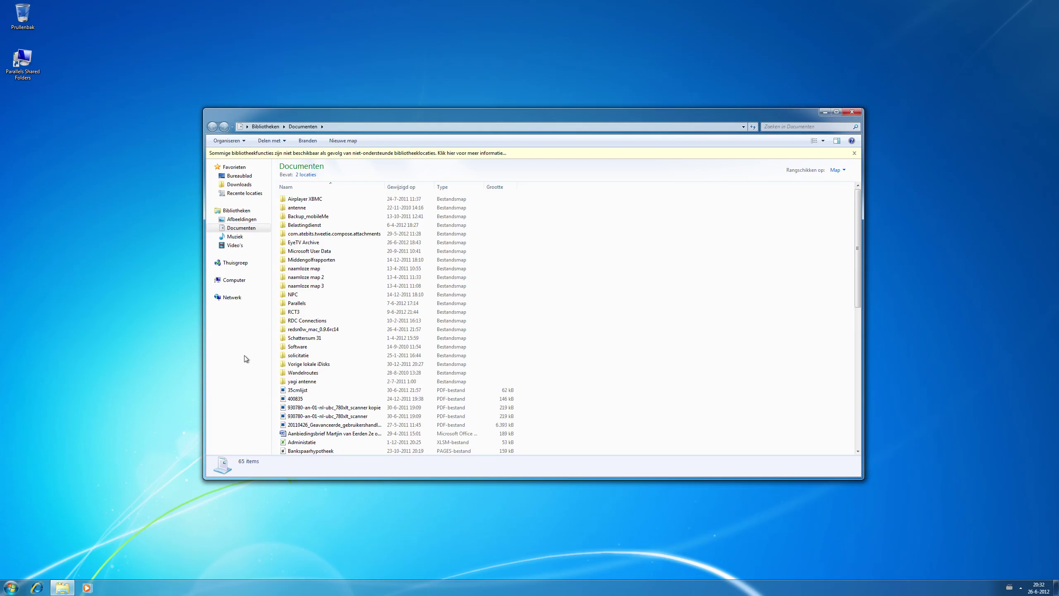
text(so)
click(854, 113)
Switch from full-screen Windows to the Mac desktop, return to Windows through Mission Control, and switch to the Mac desktop again.
key(ctrl+Left)
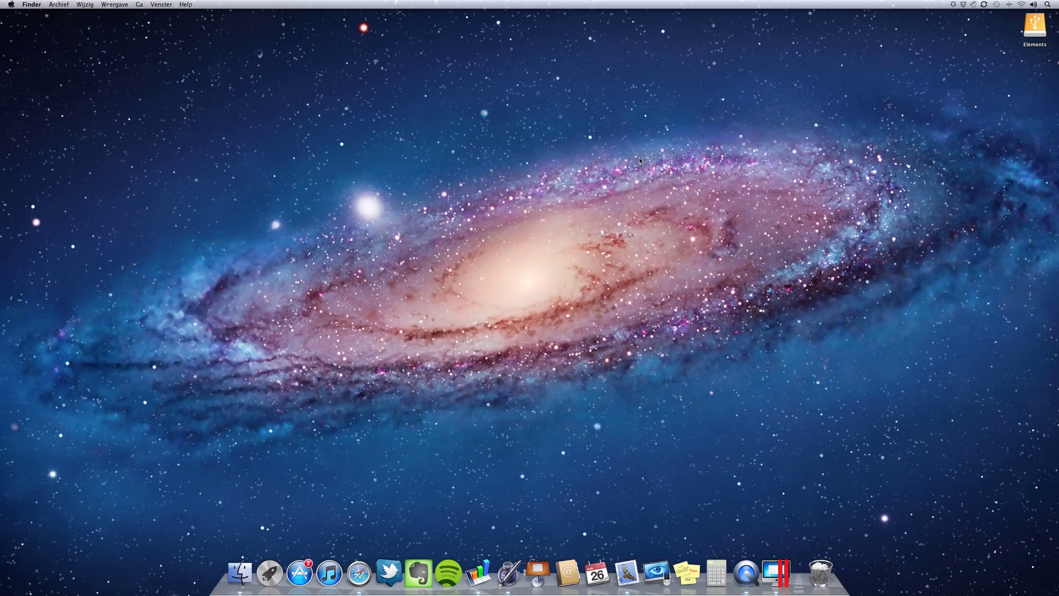
key(ctrl+Up)
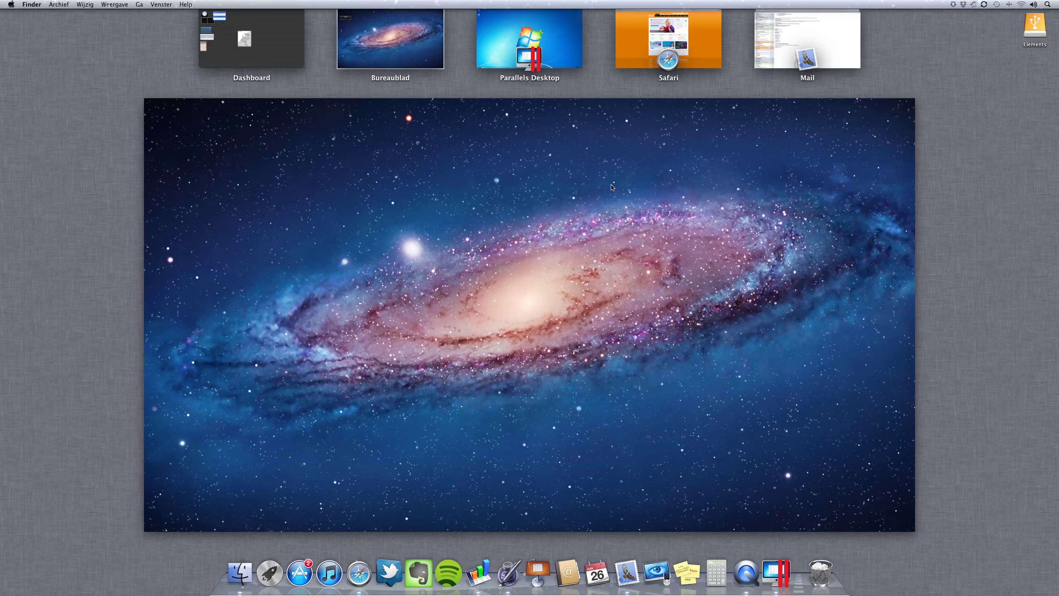
click(568, 61)
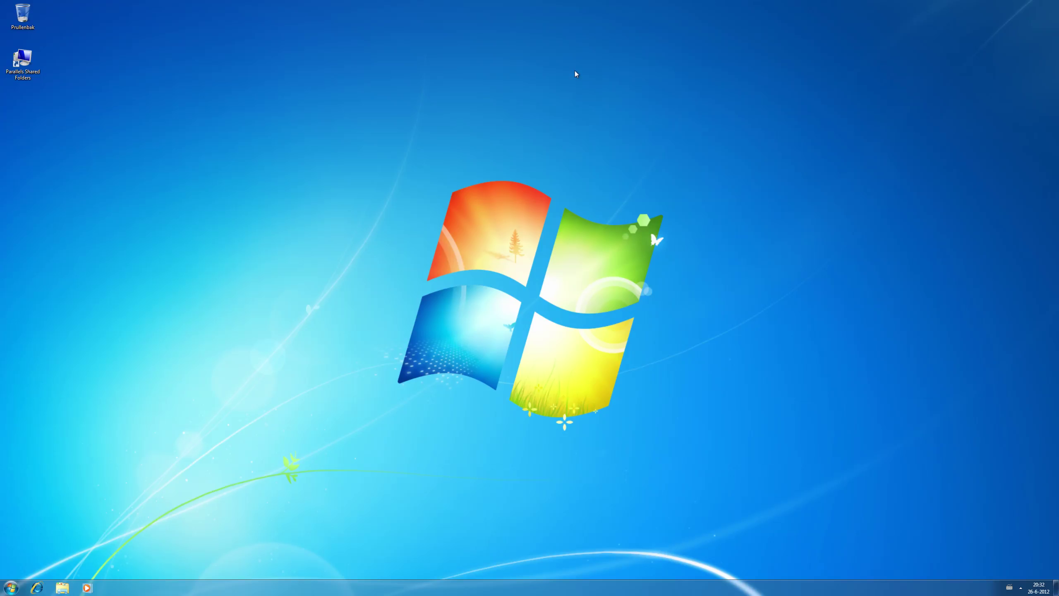
key(ctrl+Left)
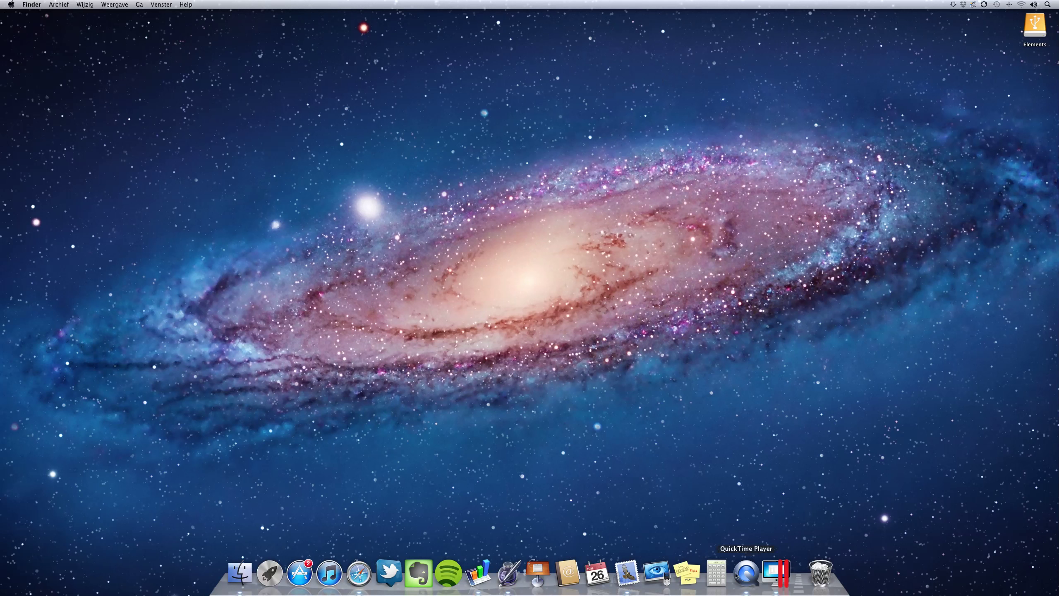
Examine the Parallels Desktop options offered from the Dock, then return to the full-screen Windows desktop.
right_click(769, 571)
mouse_move(807, 453)
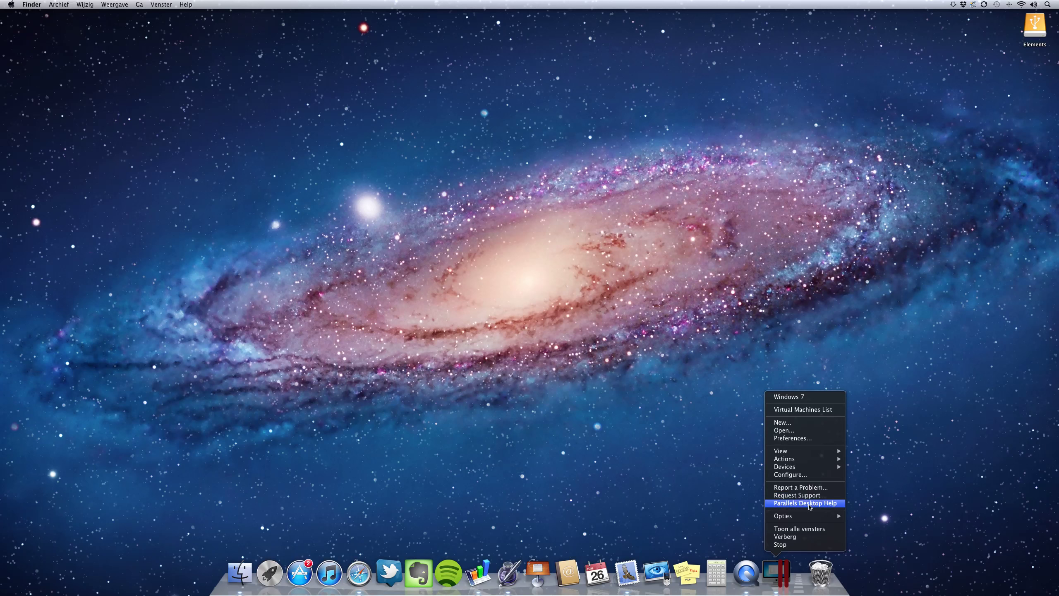
mouse_move(811, 516)
key(Left)
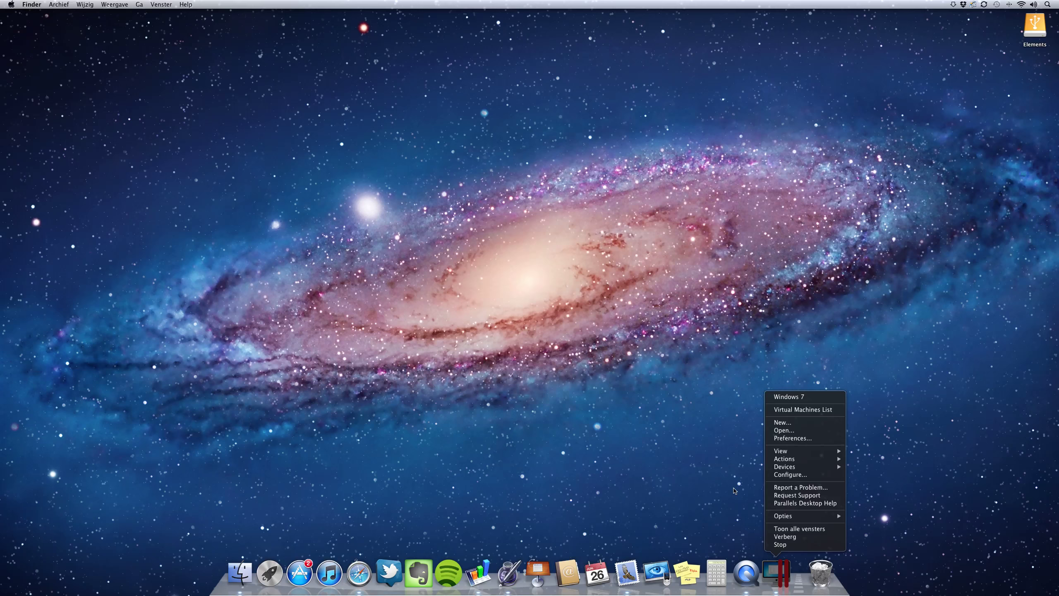
click(778, 566)
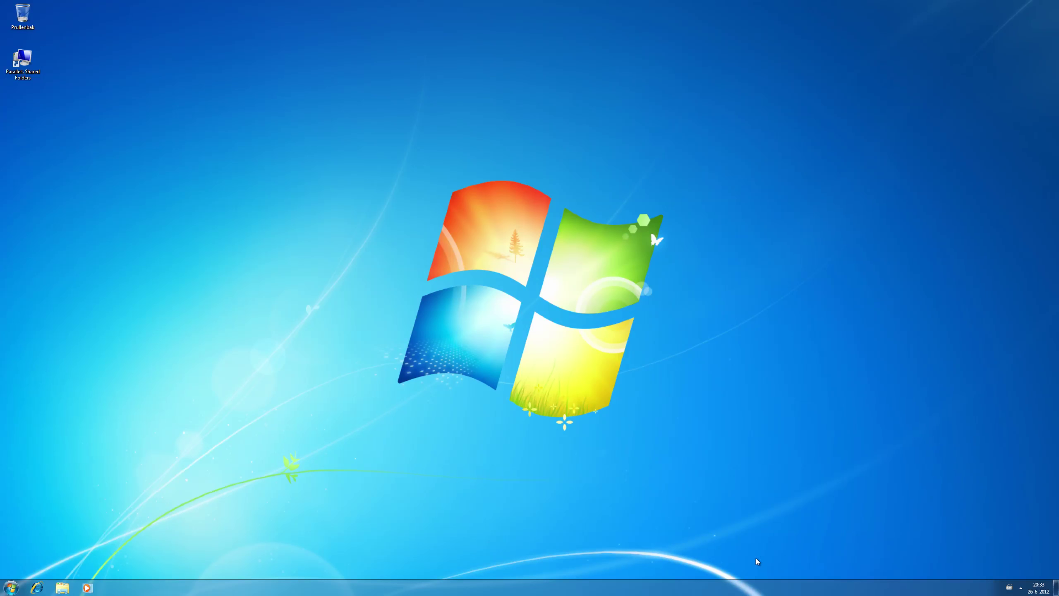
Take the Windows 7 virtual machine out of full screen and switch it back to Coherence.
mouse_move(940, 3)
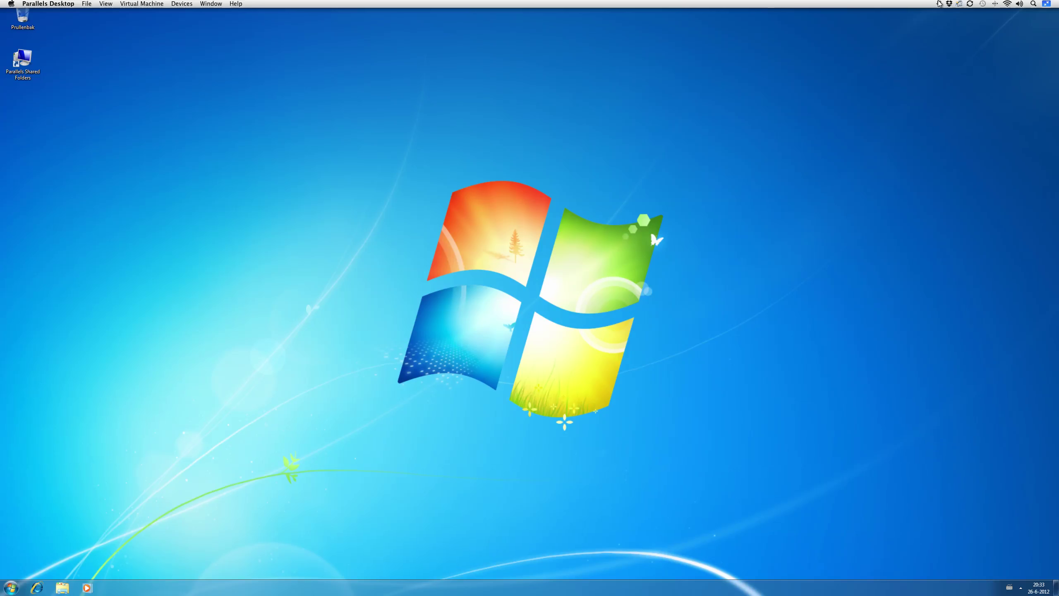
click(1047, 5)
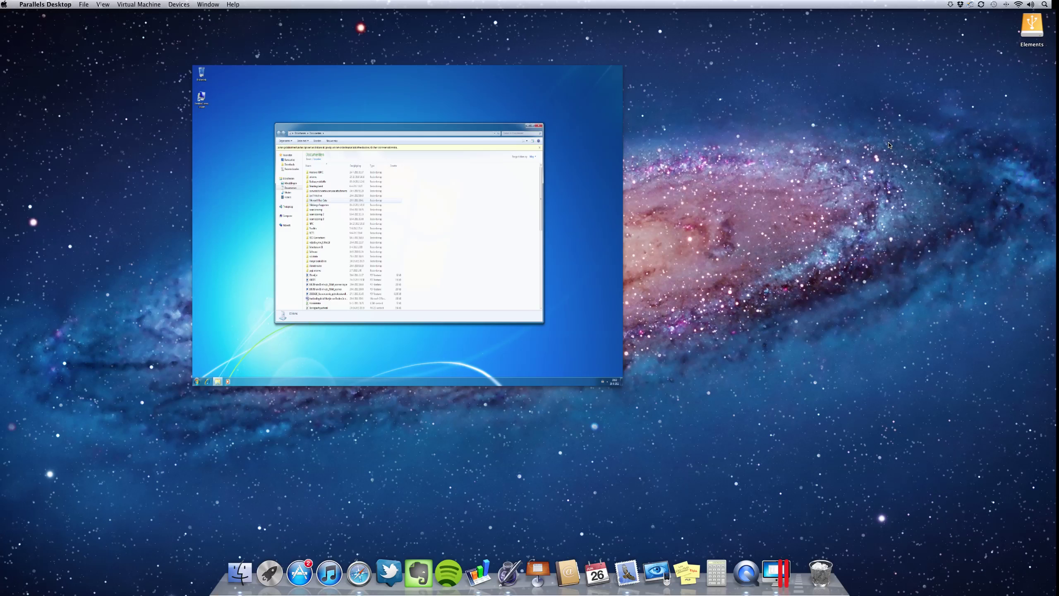
key(ctrl+super+c)
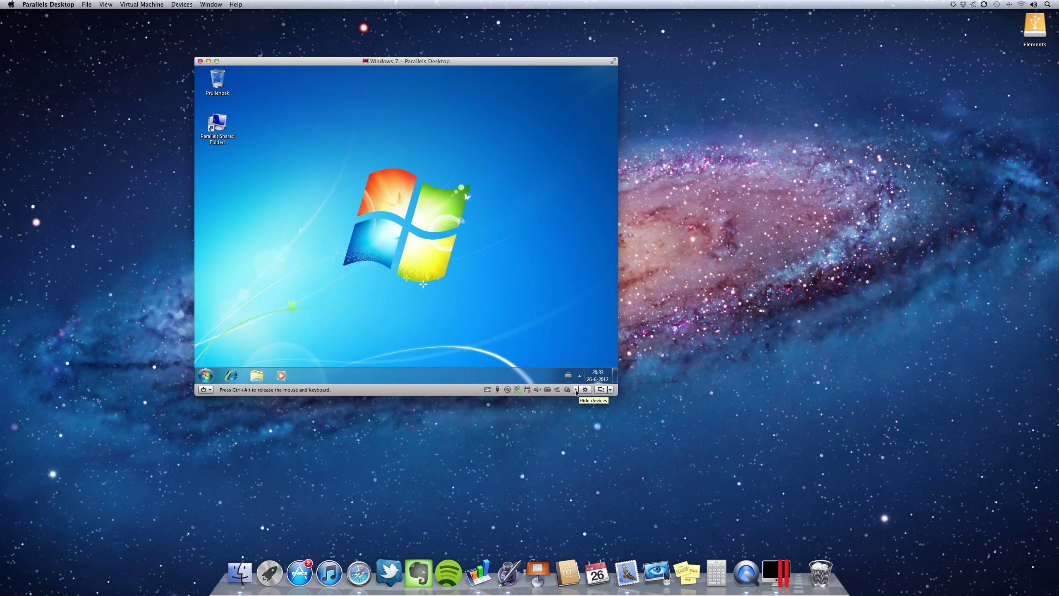
click(601, 392)
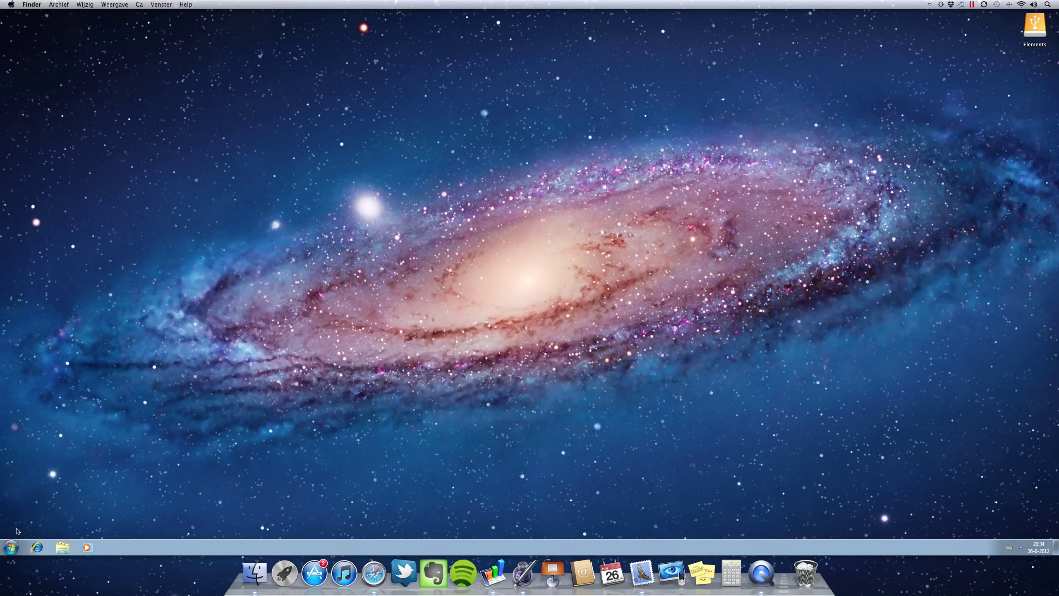
Hide the Windows taskbar in Coherence, then check the open spaces in Mission Control and return to the Mac desktop.
click(972, 4)
mouse_move(981, 68)
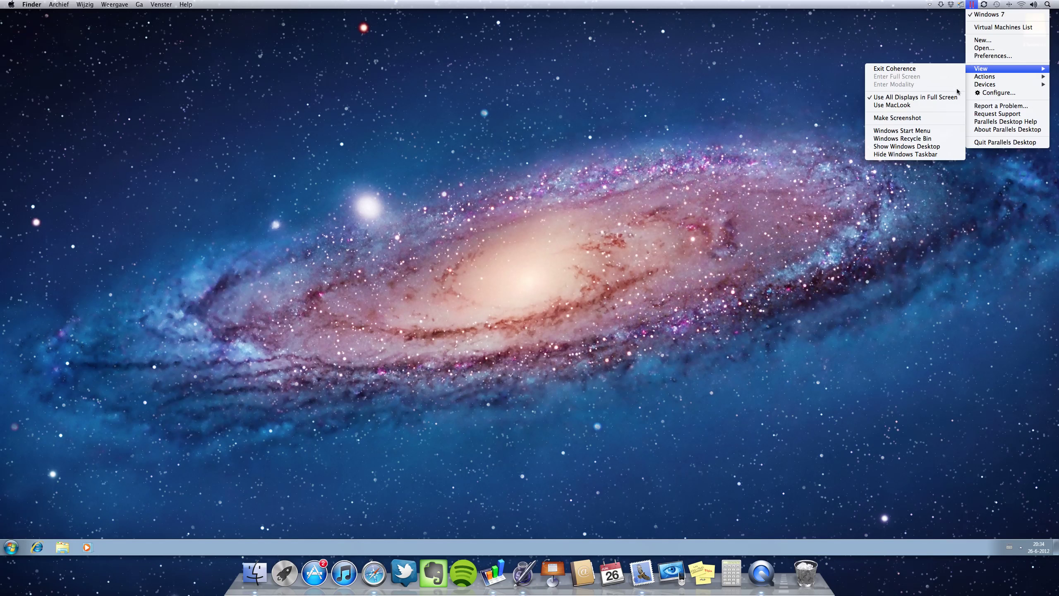
mouse_move(988, 69)
click(925, 155)
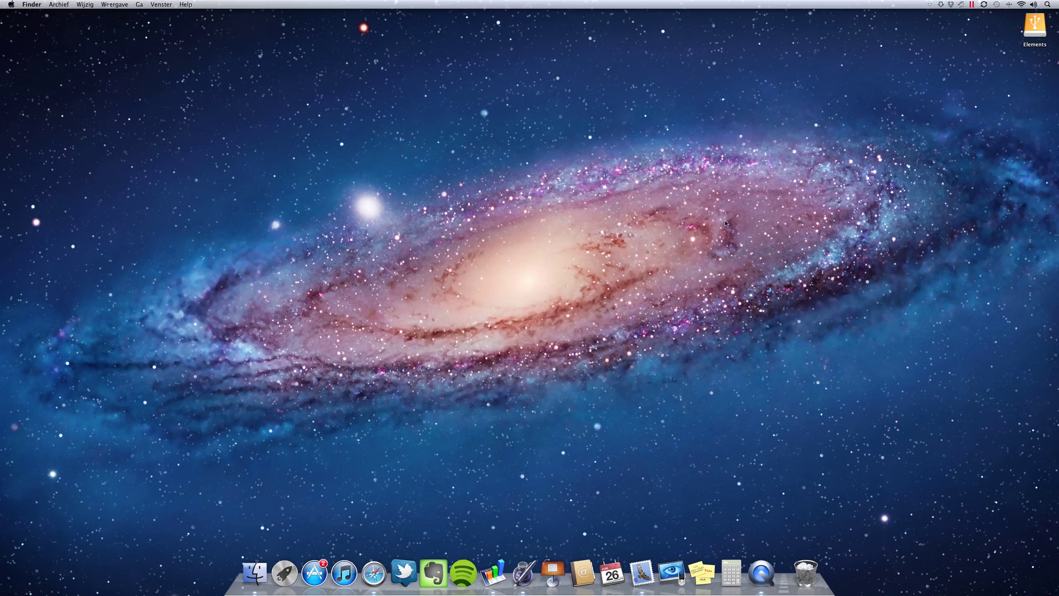
key(ctrl+Up)
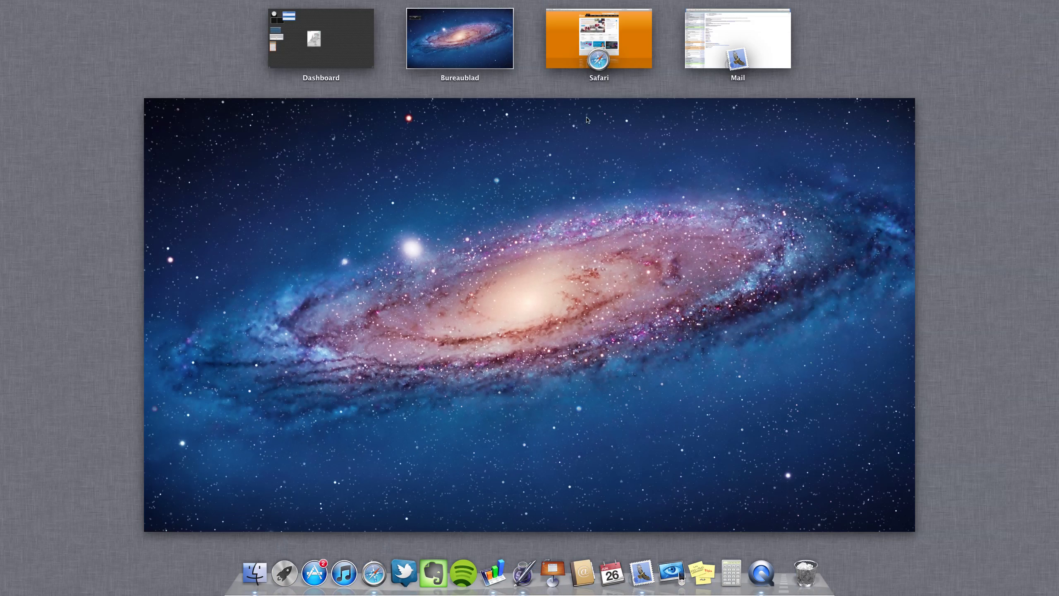
click(633, 183)
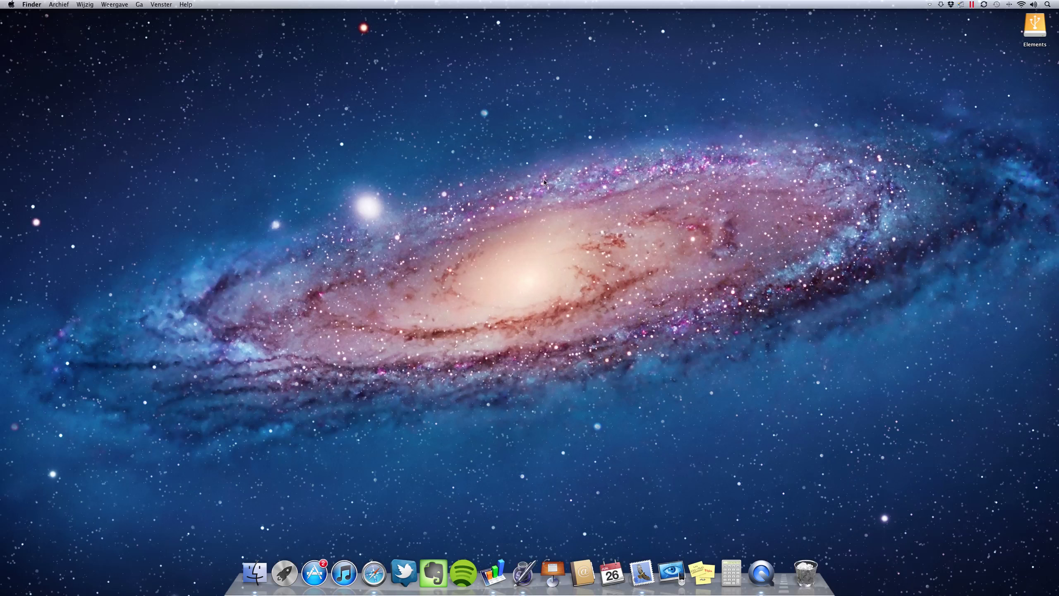